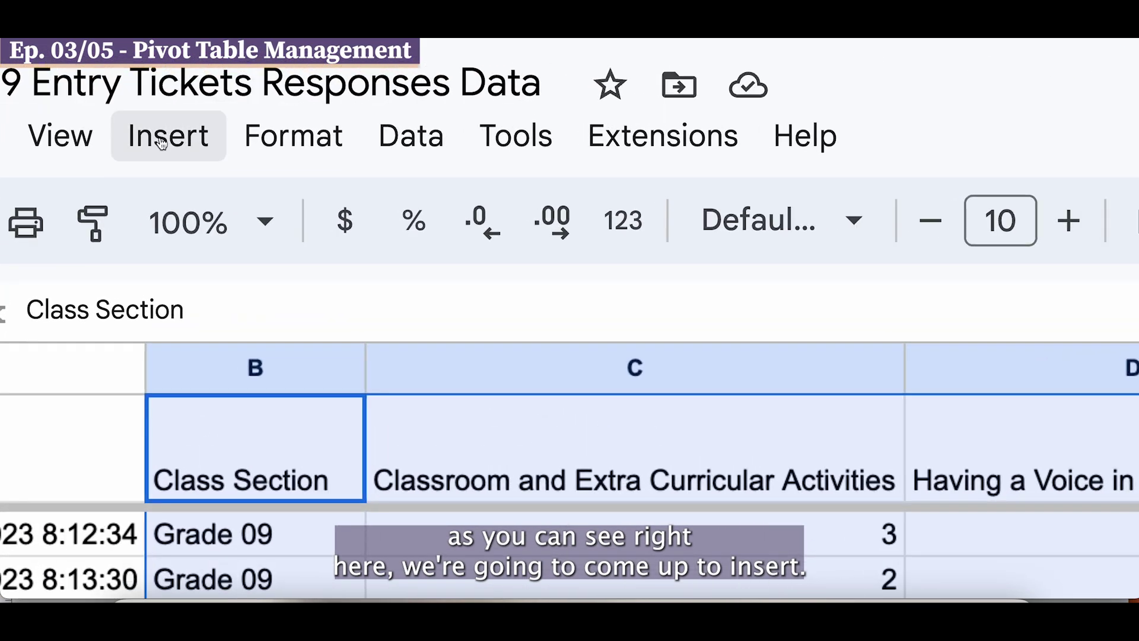
Create a pivot table on a new sheet from range B1:F21 of Form Responses 1.
{"action": "left_click", "coordinate": [156, 90]}
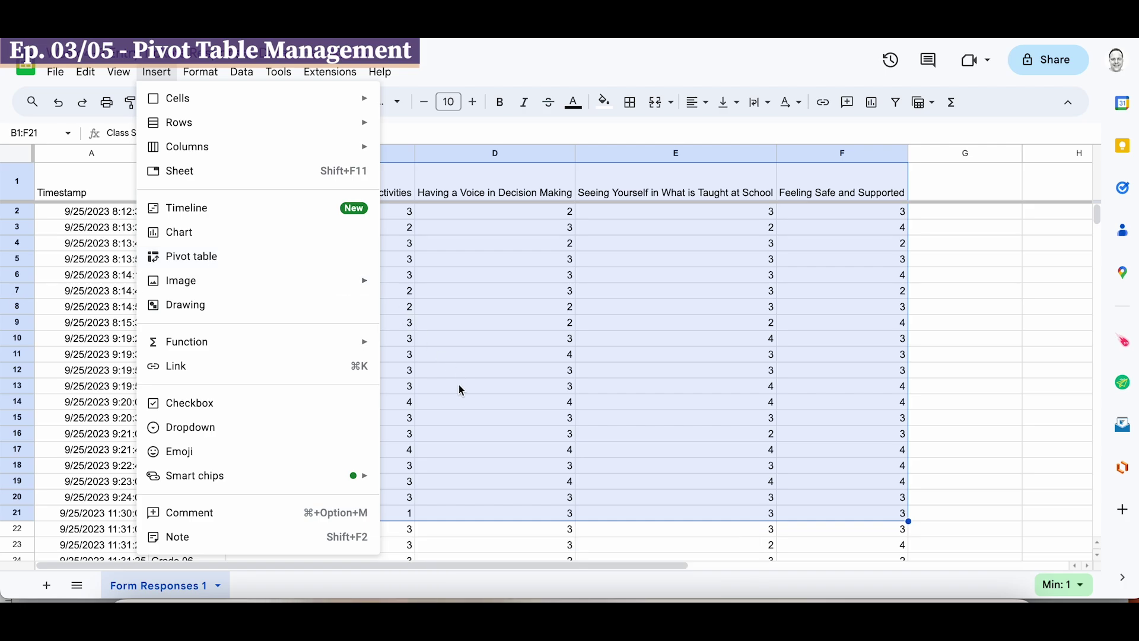
{"action": "left_click", "coordinate": [217, 264]}
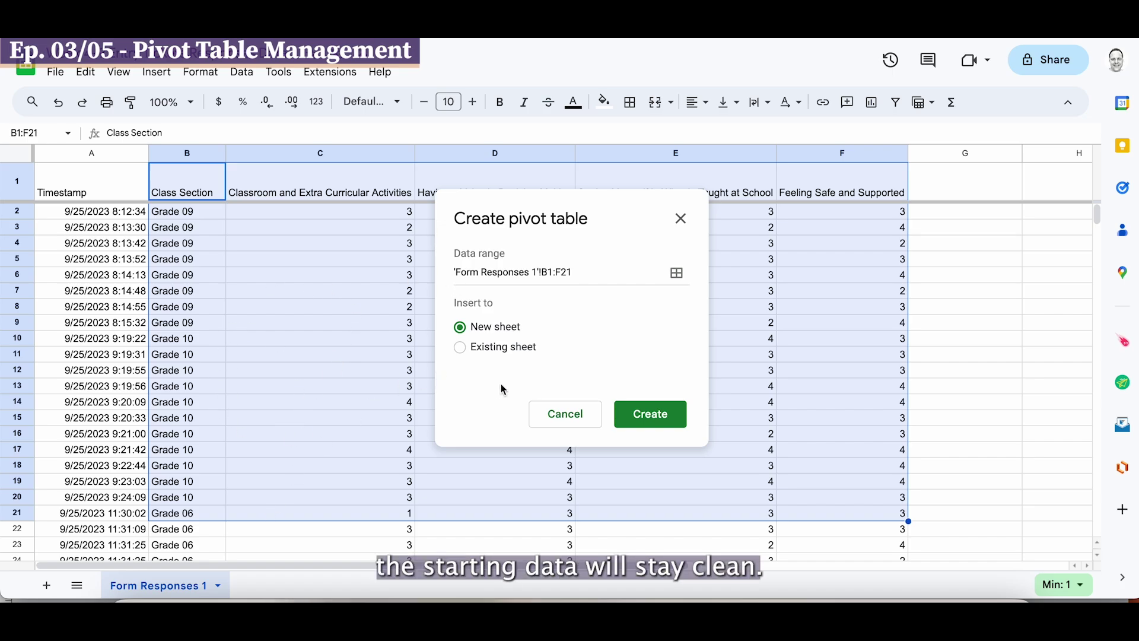
{"action": "left_click", "coordinate": [651, 415]}
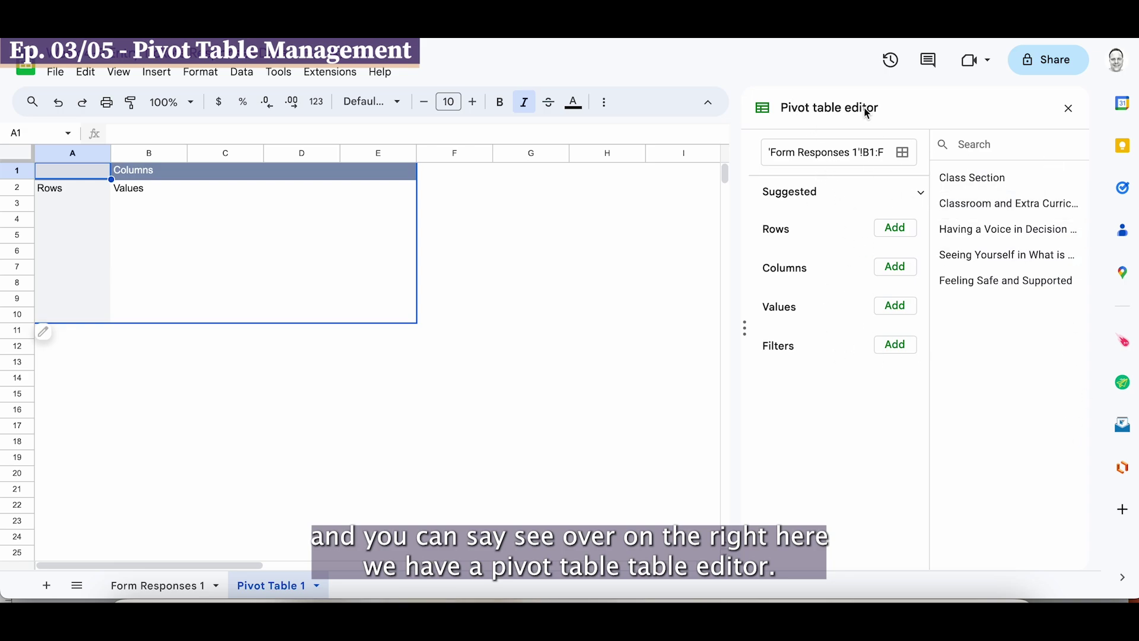
Close the pivot table editor and reopen it from within the pivot table.
{"action": "left_click", "coordinate": [1069, 108]}
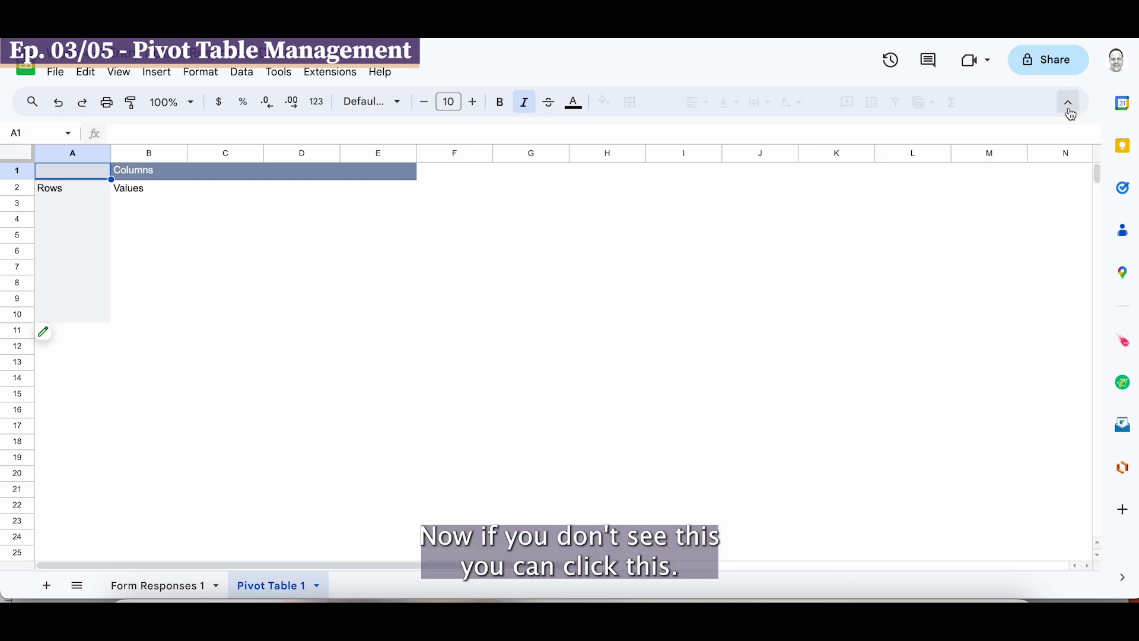
{"action": "left_click", "coordinate": [63, 295]}
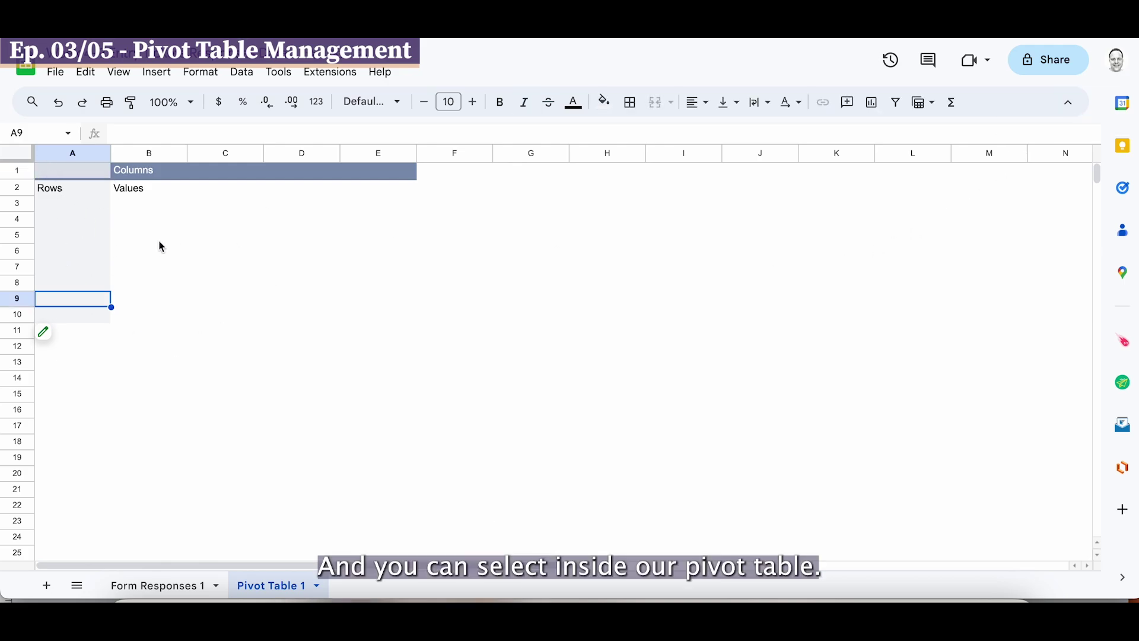
{"action": "mouse_move", "coordinate": [54, 343]}
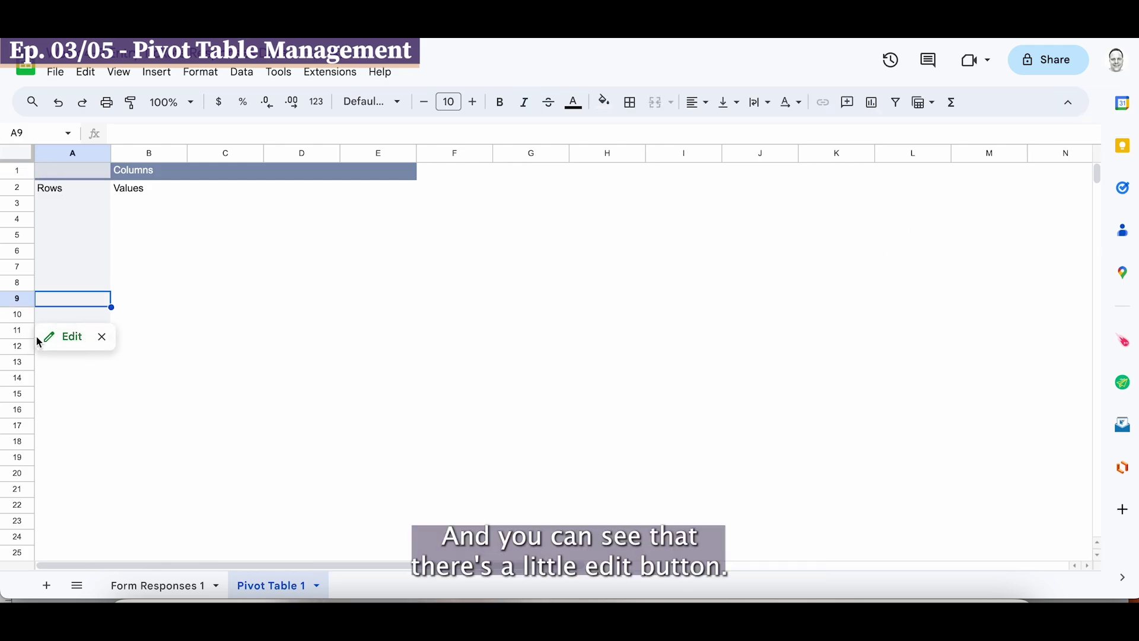
{"action": "left_click", "coordinate": [62, 337]}
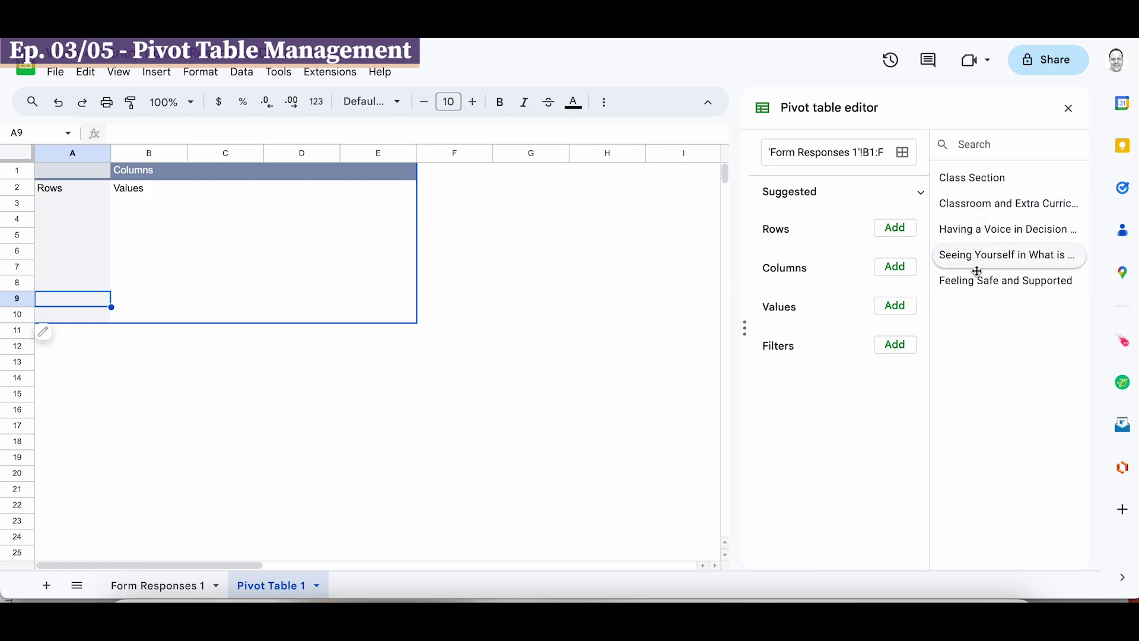
{"action": "mouse_move", "coordinate": [972, 182]}
{"action": "left_mouse_down"}
{"action": "mouse_move", "coordinate": [804, 256]}
{"action": "mouse_move", "coordinate": [968, 182]}
{"action": "left_mouse_up"}
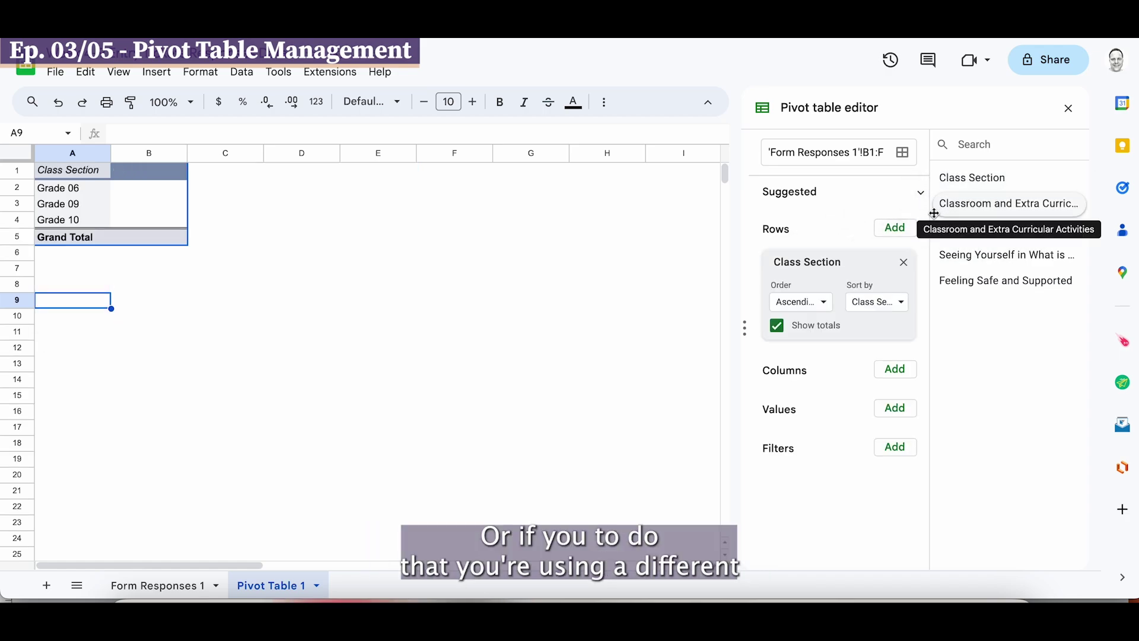
{"action": "left_click", "coordinate": [903, 262]}
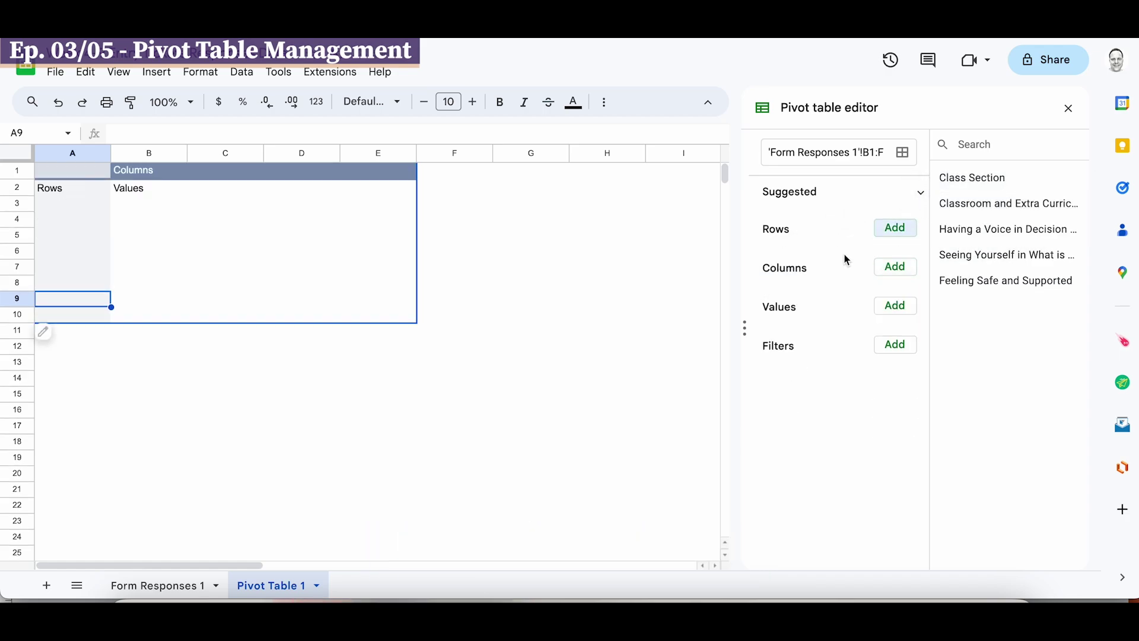
{"action": "left_click", "coordinate": [897, 232]}
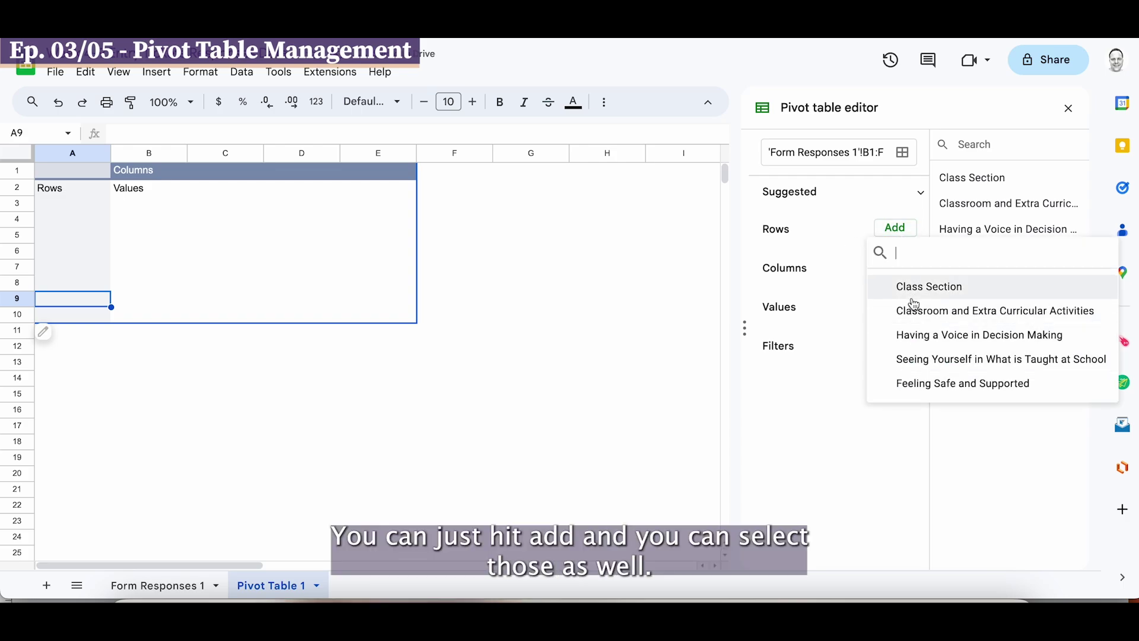
{"action": "left_click", "coordinate": [973, 179]}
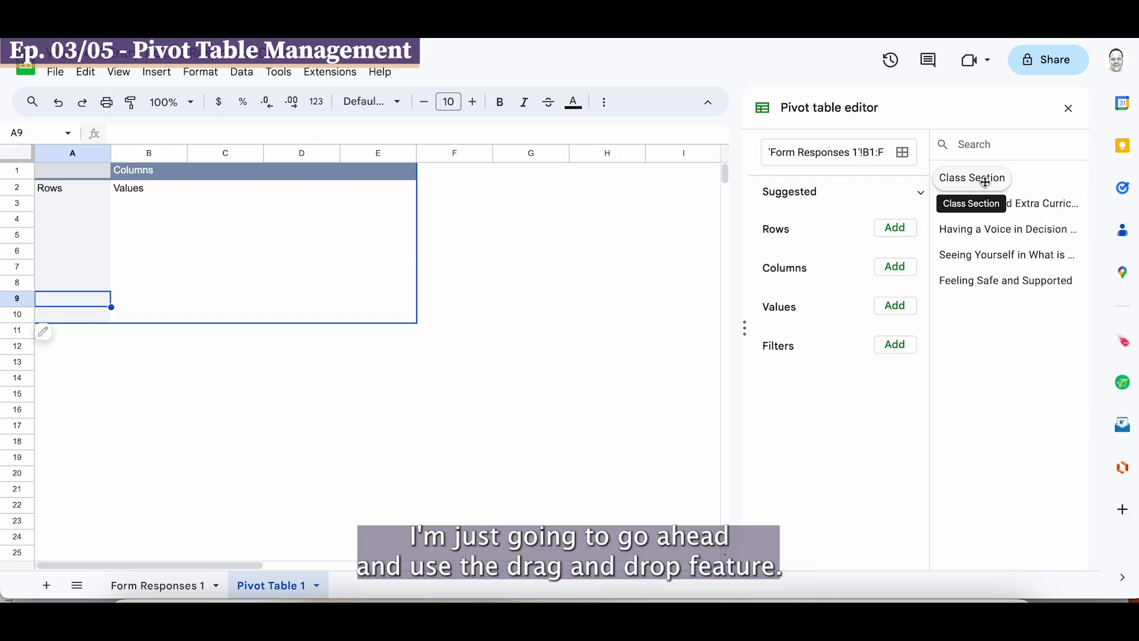
Add the Class Section field to the pivot table's rows.
{"action": "left_click_drag", "start_coordinate": [987, 182], "coordinate": [814, 257]}
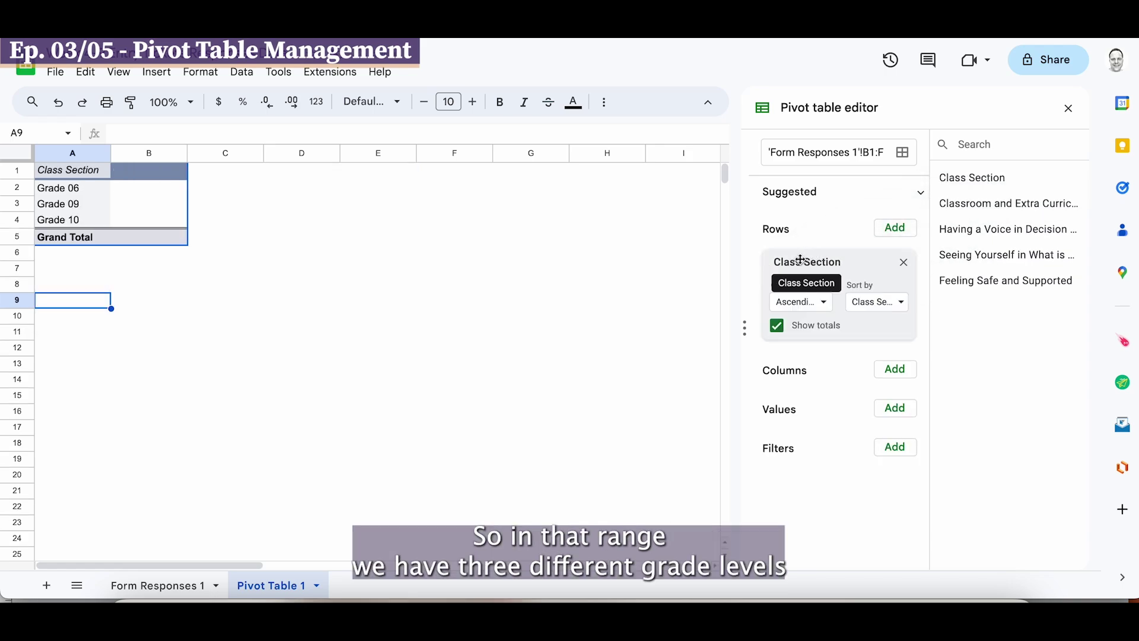
Examine the grade level rows listed under Class Section in the pivot table.
{"action": "left_click", "coordinate": [93, 194]}
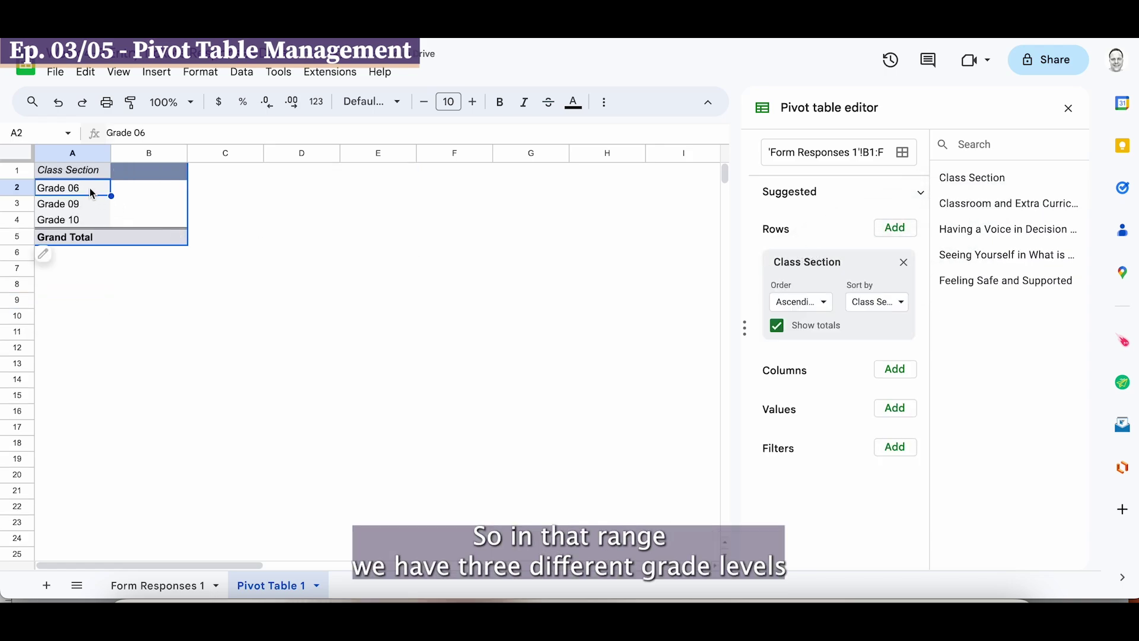
{"action": "key", "text": "Down"}
{"action": "key", "text": "Down"}
{"action": "key", "text": "Up"}
{"action": "key", "text": "Up"}
{"action": "key", "text": "Down"}
{"action": "key", "text": "Down"}
{"action": "key", "text": "Up"}
{"action": "key", "text": "Up"}
{"action": "key", "text": "Down"}
{"action": "key", "text": "Down"}
{"action": "key", "text": "Down"}
{"action": "key", "text": "Up"}
{"action": "key", "text": "Up"}
{"action": "key", "text": "Up"}
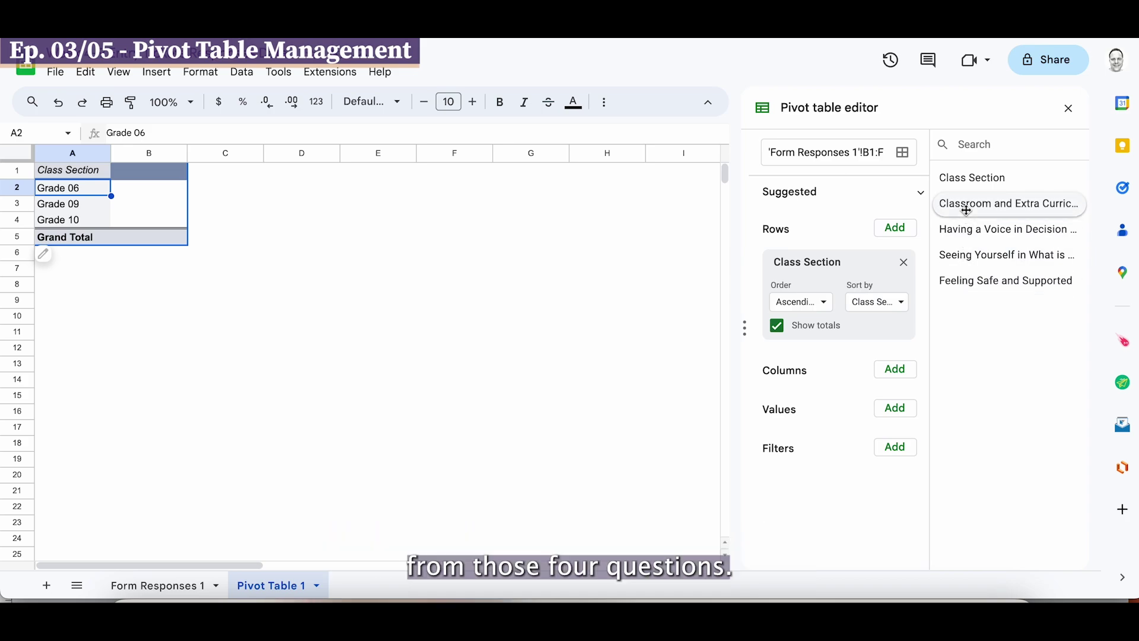
Add the Classroom and Extra Curricular Activities field to the pivot table's values.
{"action": "left_click_drag", "start_coordinate": [984, 204], "coordinate": [799, 438]}
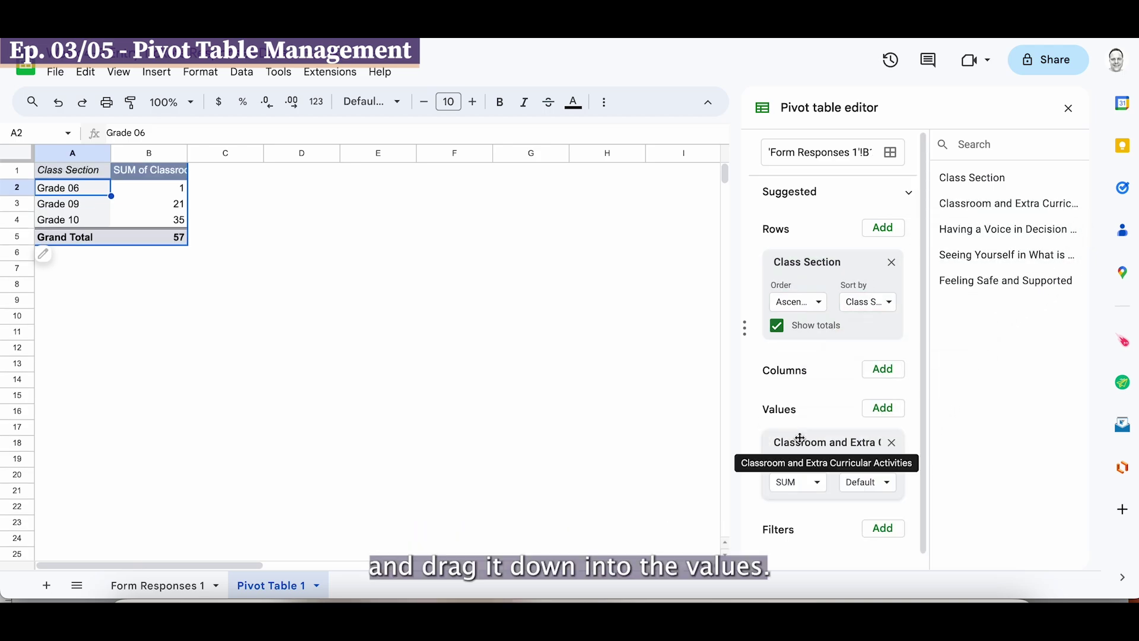
Examine the summed activity scores for each grade and compare them with the source rows in Form Responses 1.
{"action": "left_click", "coordinate": [141, 176]}
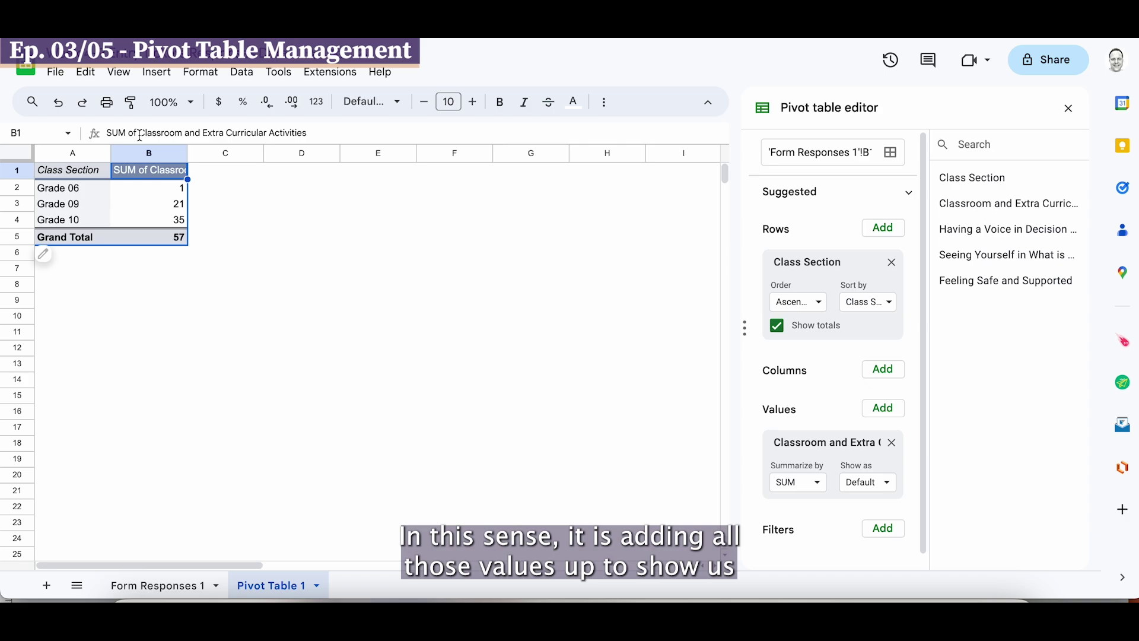
{"action": "left_click", "coordinate": [162, 220]}
{"action": "left_click", "coordinate": [157, 207]}
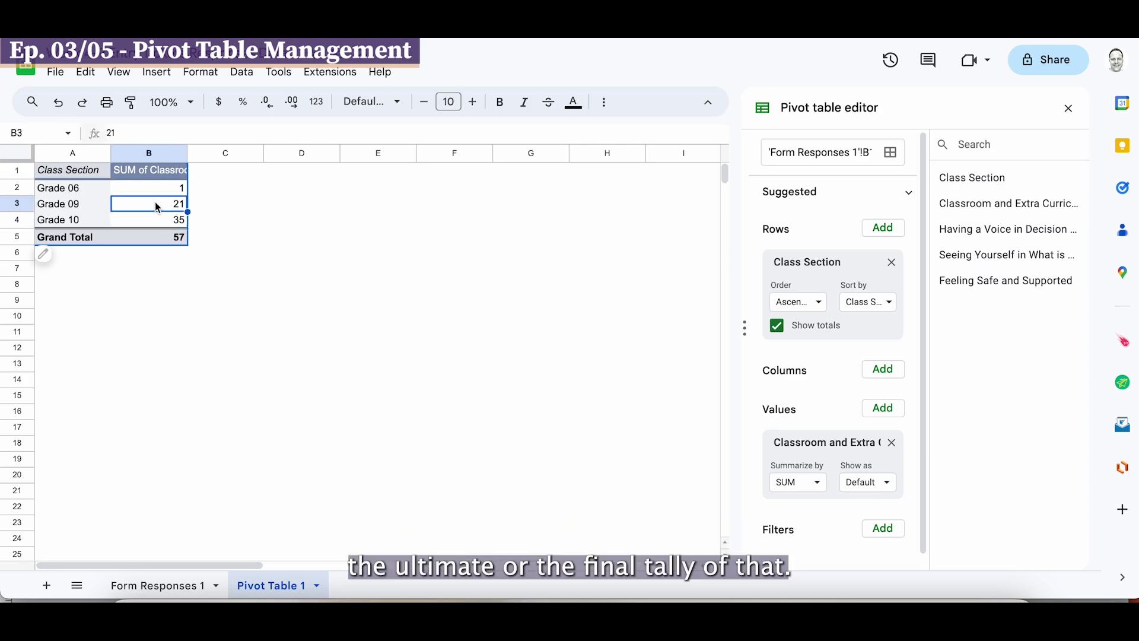
{"action": "left_click", "coordinate": [152, 190]}
{"action": "left_click", "coordinate": [154, 206]}
{"action": "left_click", "coordinate": [156, 224]}
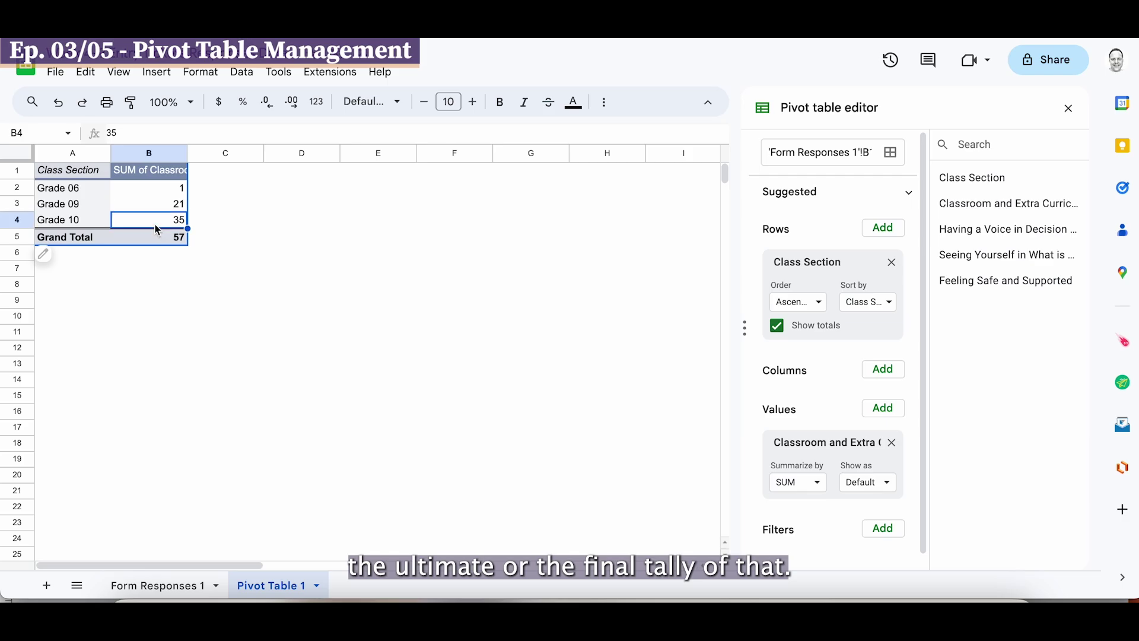
{"action": "left_click", "coordinate": [161, 193]}
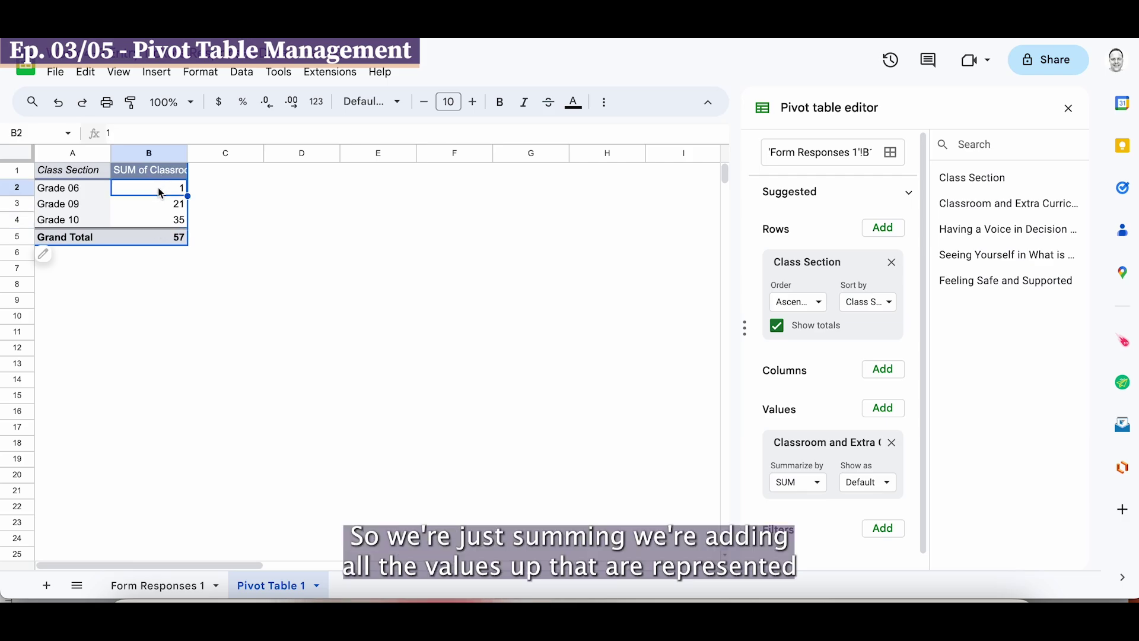
{"action": "left_click", "coordinate": [181, 585]}
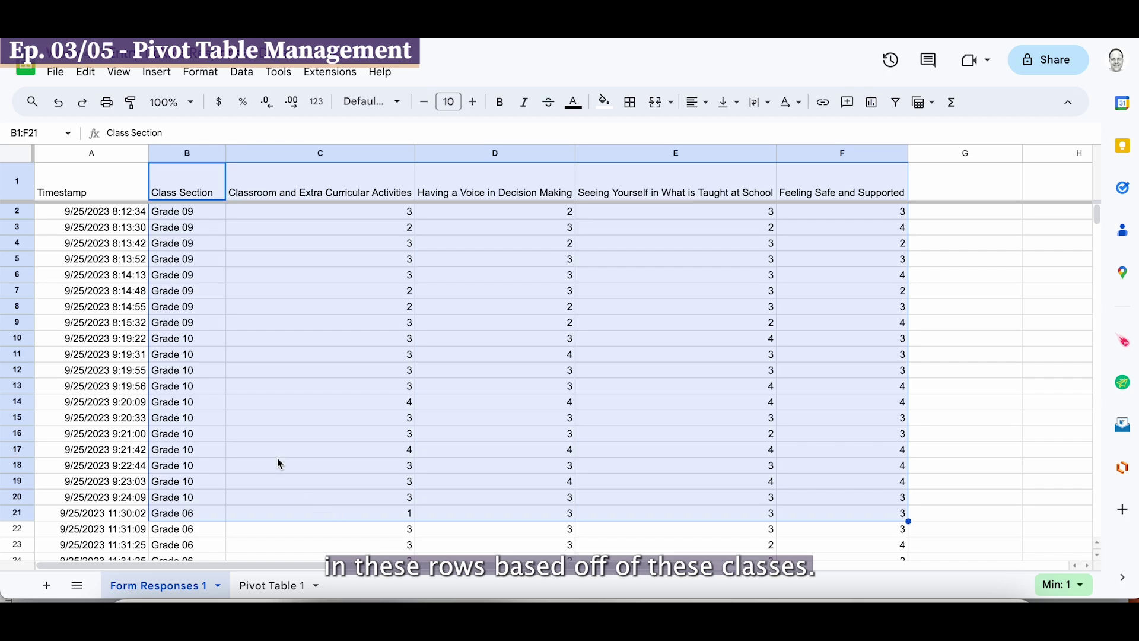
{"action": "left_click", "coordinate": [273, 585]}
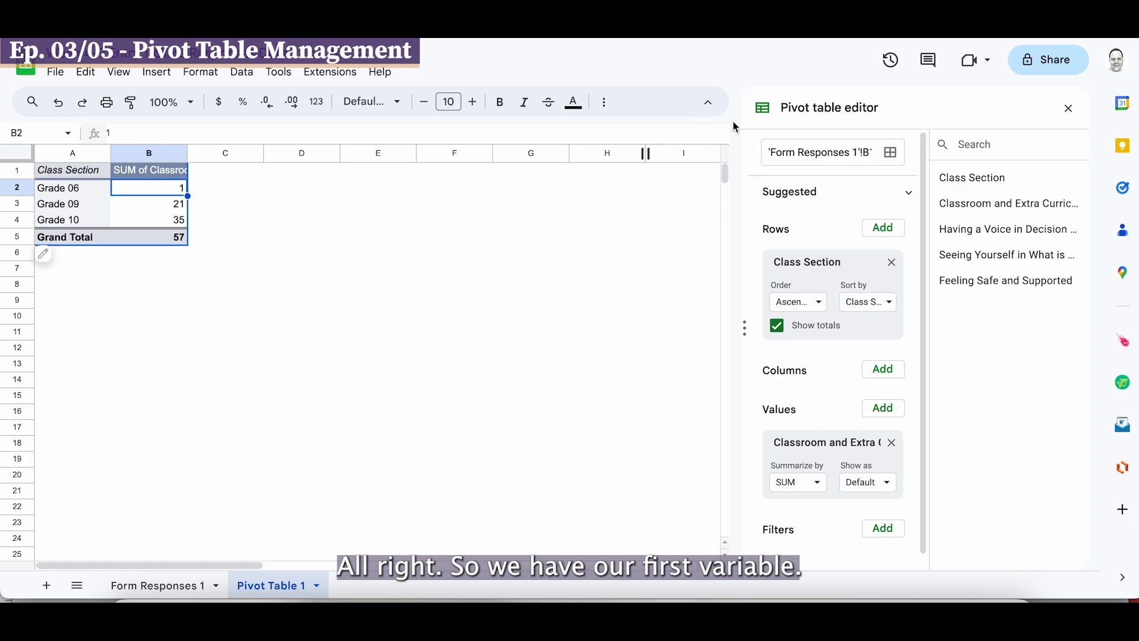
Try Class Section as a second value field, inspect its COUNTA column for each grade, and remove the field again.
{"action": "left_click_drag", "start_coordinate": [1003, 178], "coordinate": [827, 508]}
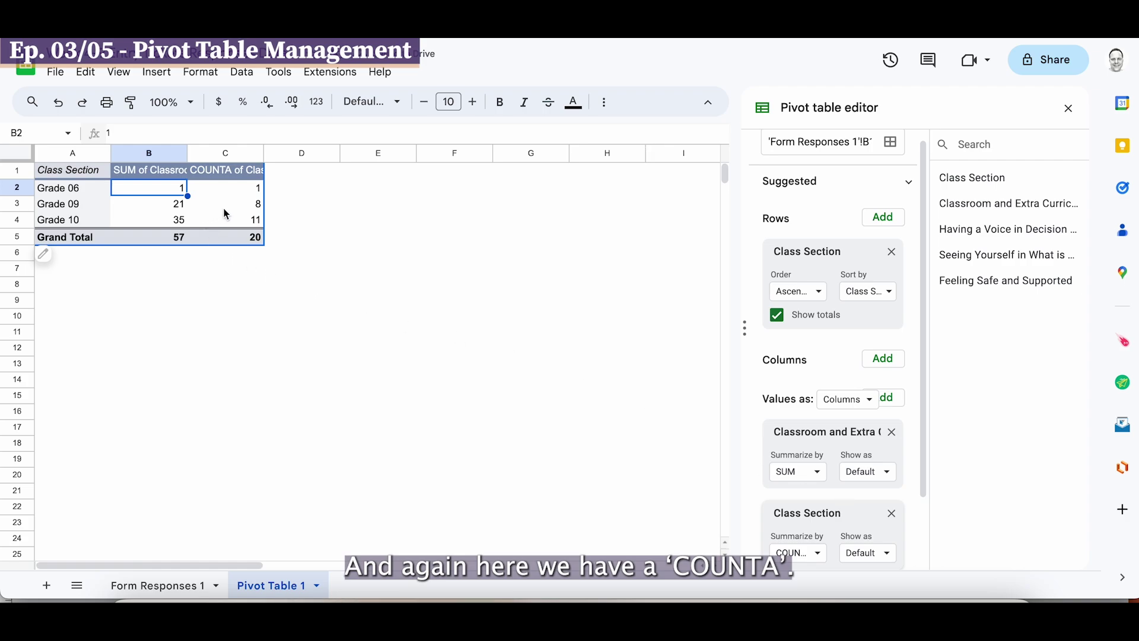
{"action": "left_click", "coordinate": [242, 196]}
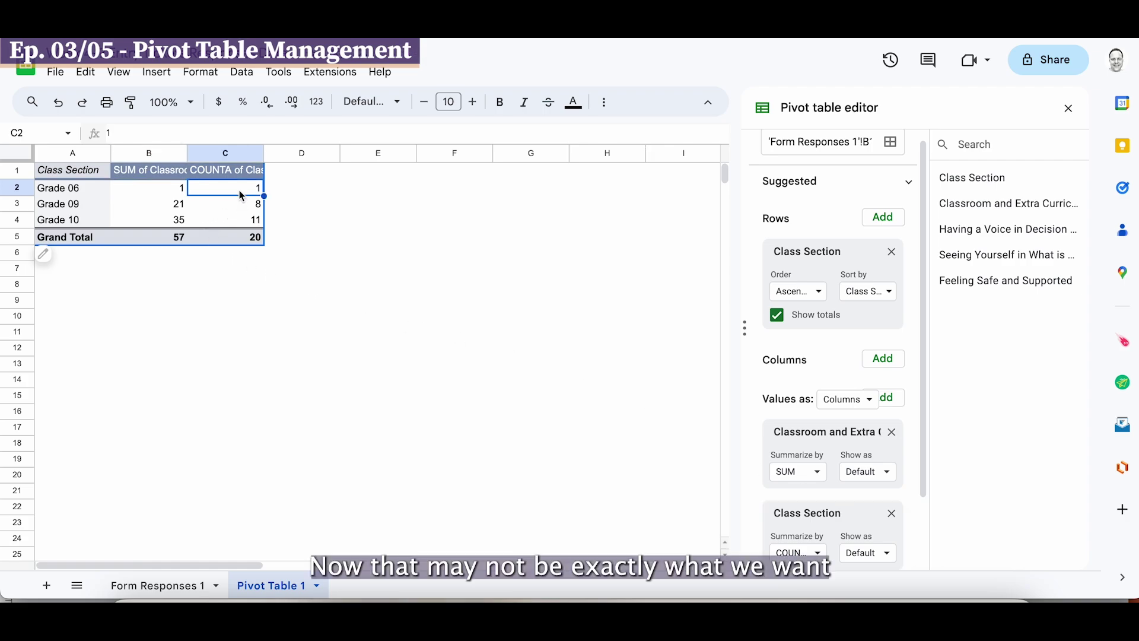
{"action": "left_click", "coordinate": [237, 205]}
{"action": "left_click", "coordinate": [236, 222]}
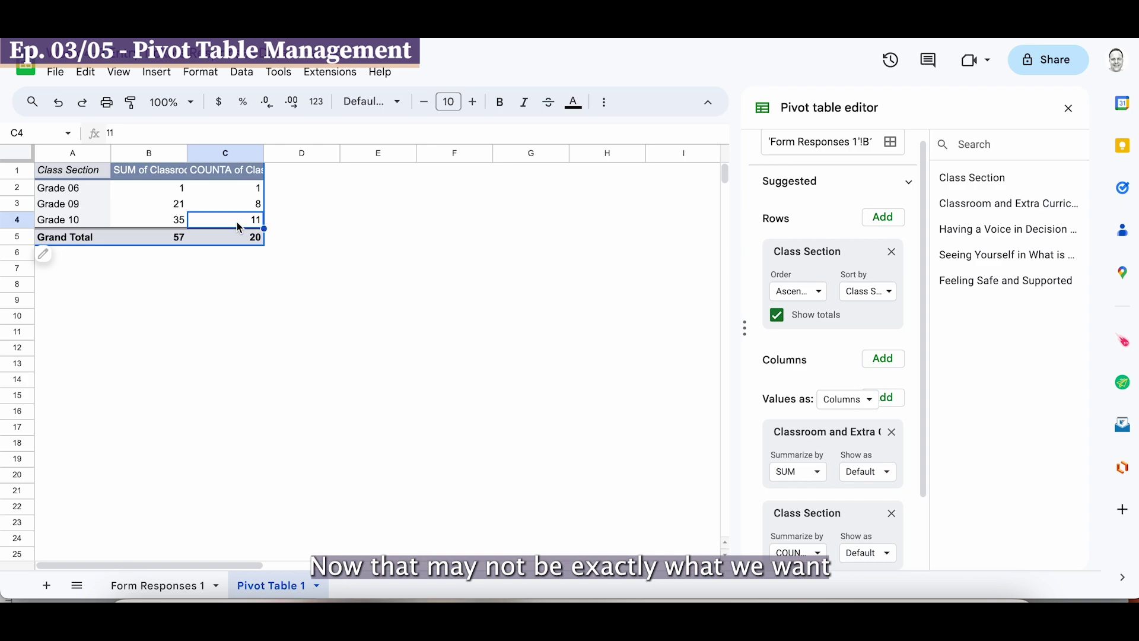
{"action": "left_click", "coordinate": [240, 172]}
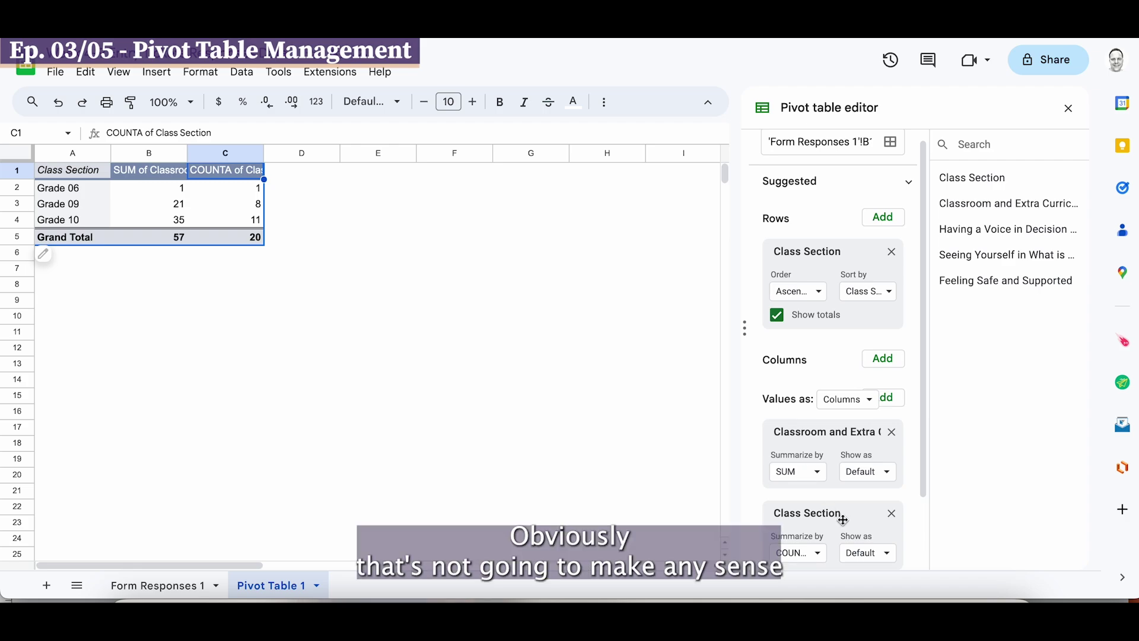
{"action": "left_click", "coordinate": [70, 188]}
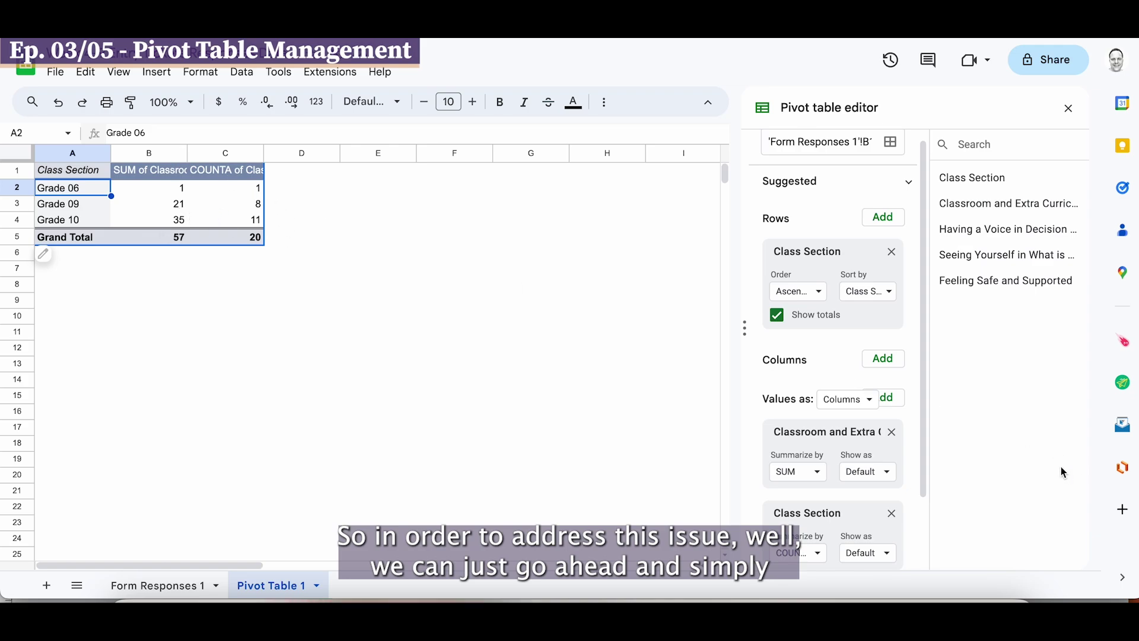
{"action": "left_click", "coordinate": [892, 514]}
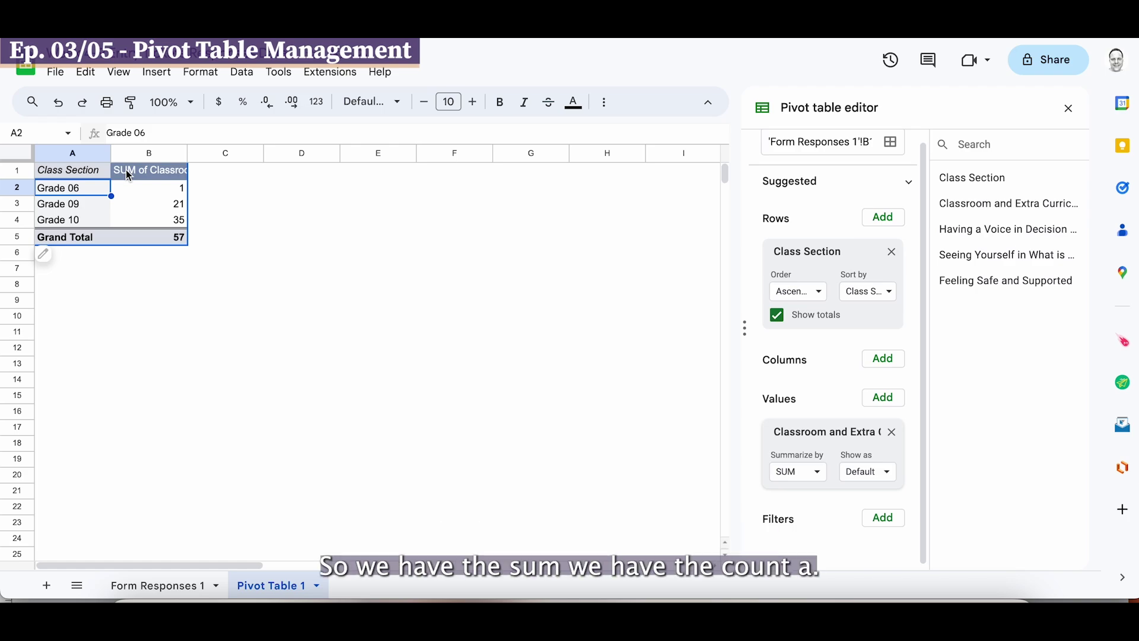
Summarize the Classroom and Extra Curricular Activities values by AVERAGE instead of SUM.
{"action": "left_click", "coordinate": [818, 473]}
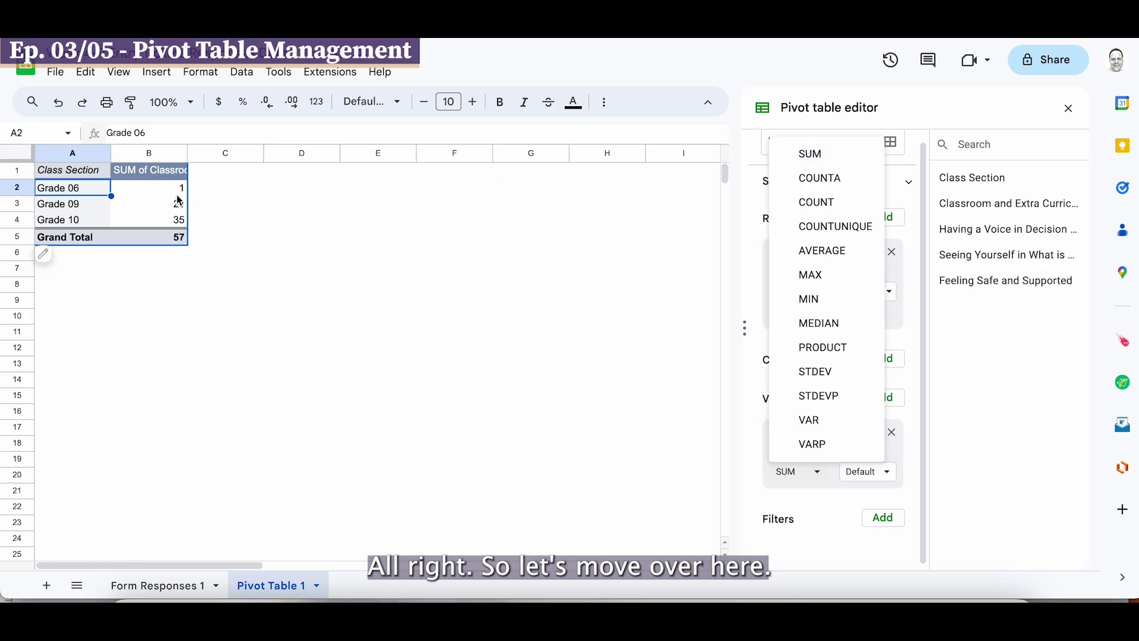
{"action": "left_click", "coordinate": [154, 158]}
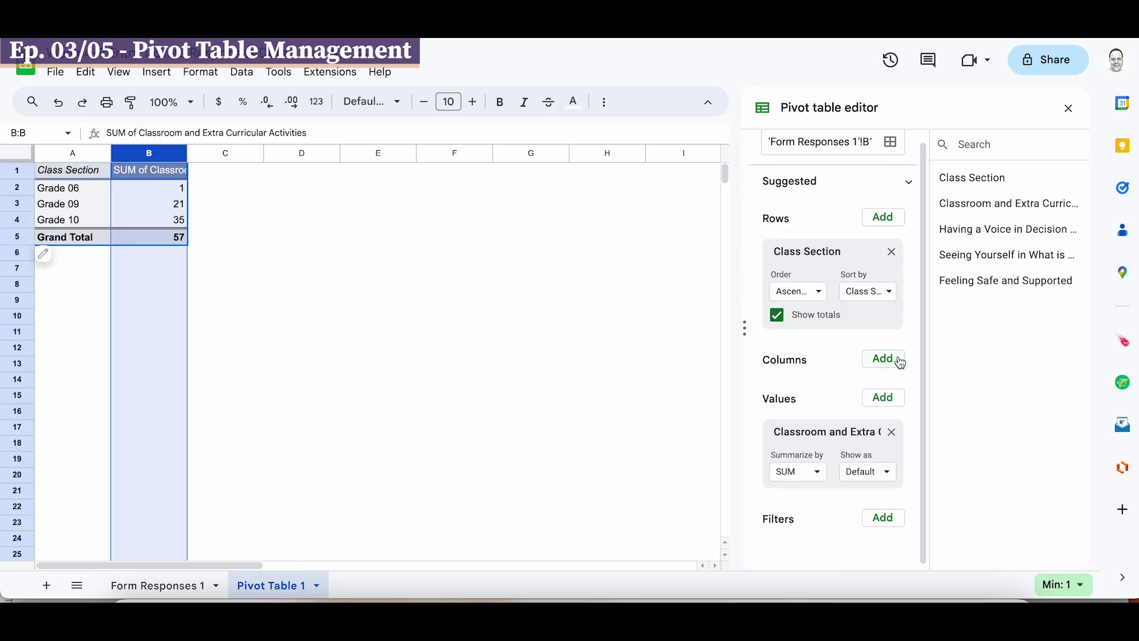
{"action": "left_click", "coordinate": [818, 473]}
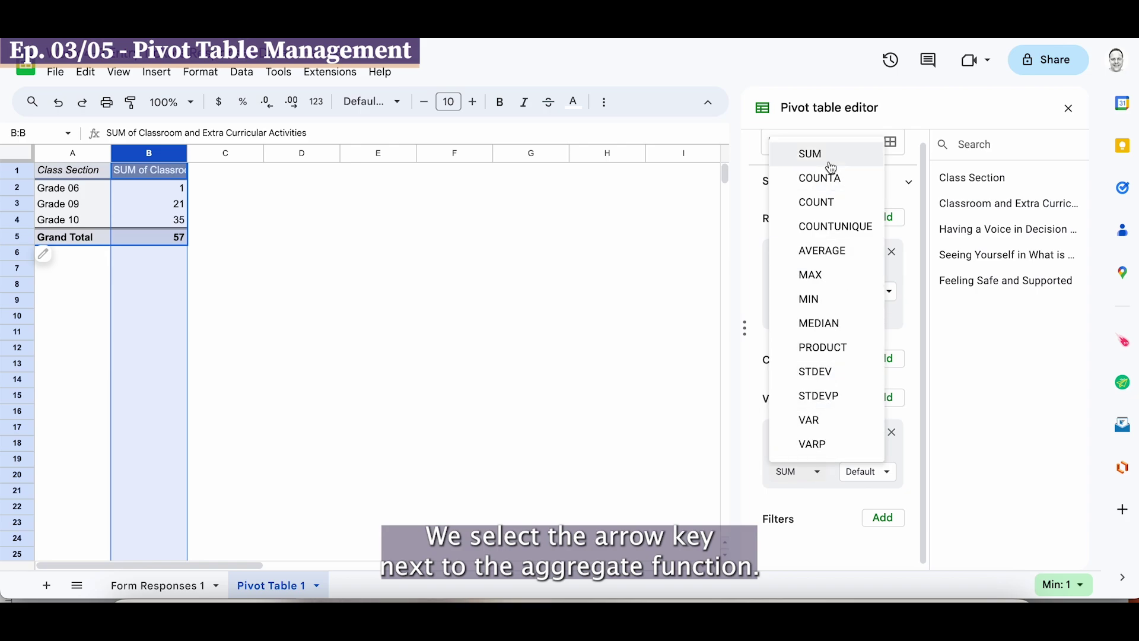
{"action": "left_click", "coordinate": [825, 251]}
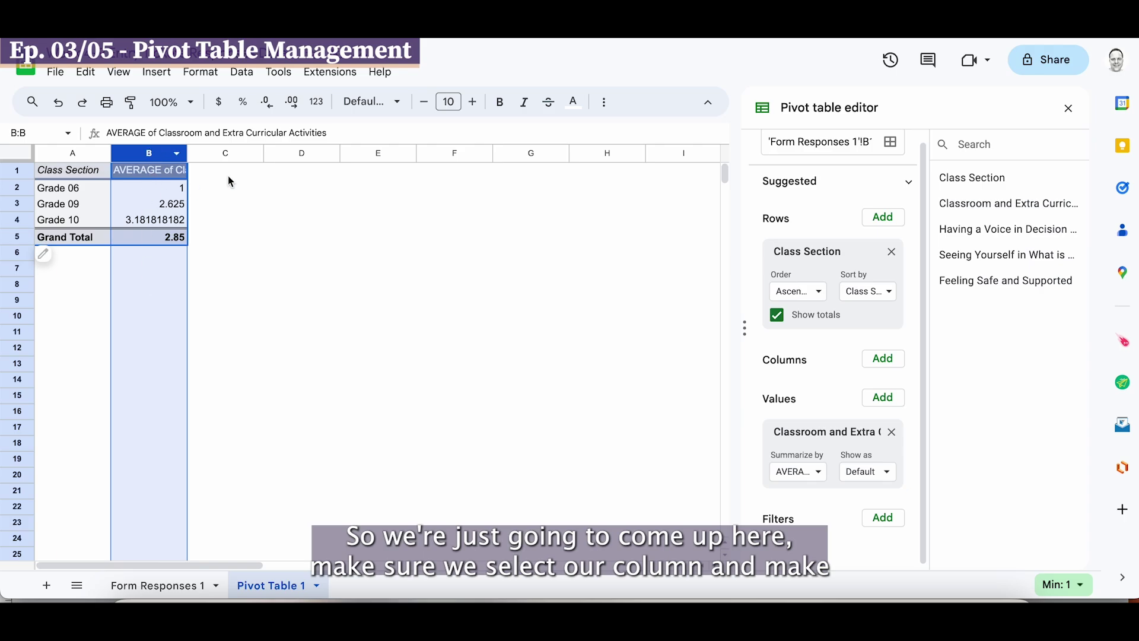
Format the averages in column B to two decimal places and check the column's header and grand total.
{"action": "left_click", "coordinate": [267, 104]}
{"action": "left_click", "coordinate": [294, 104]}
{"action": "left_click", "coordinate": [294, 104]}
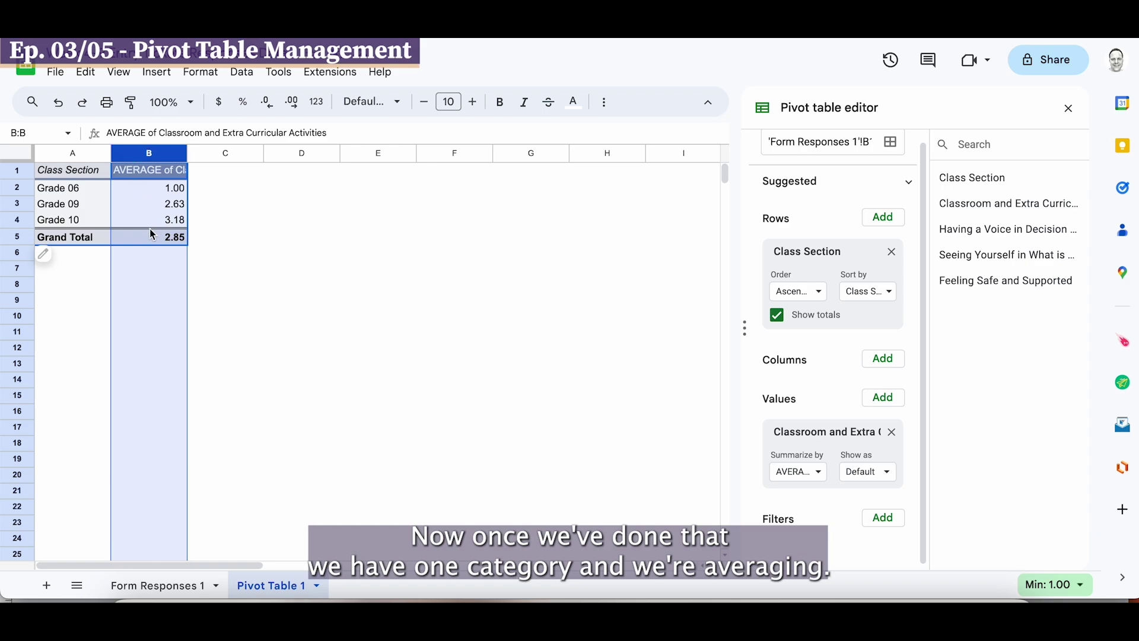
{"action": "left_click", "coordinate": [138, 171]}
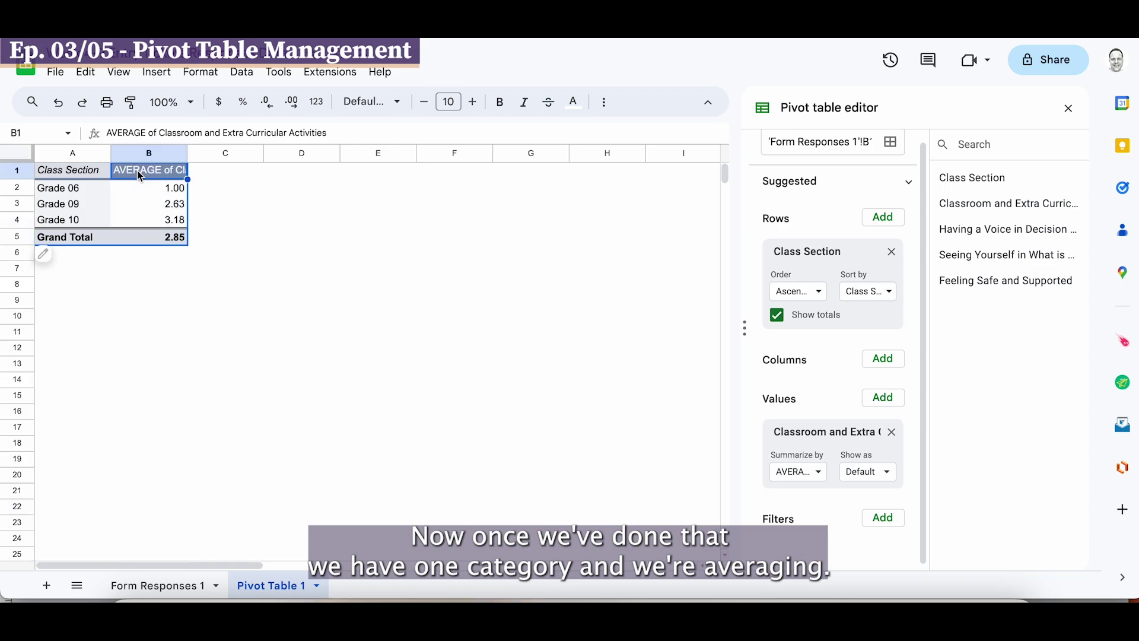
{"action": "left_click", "coordinate": [145, 239]}
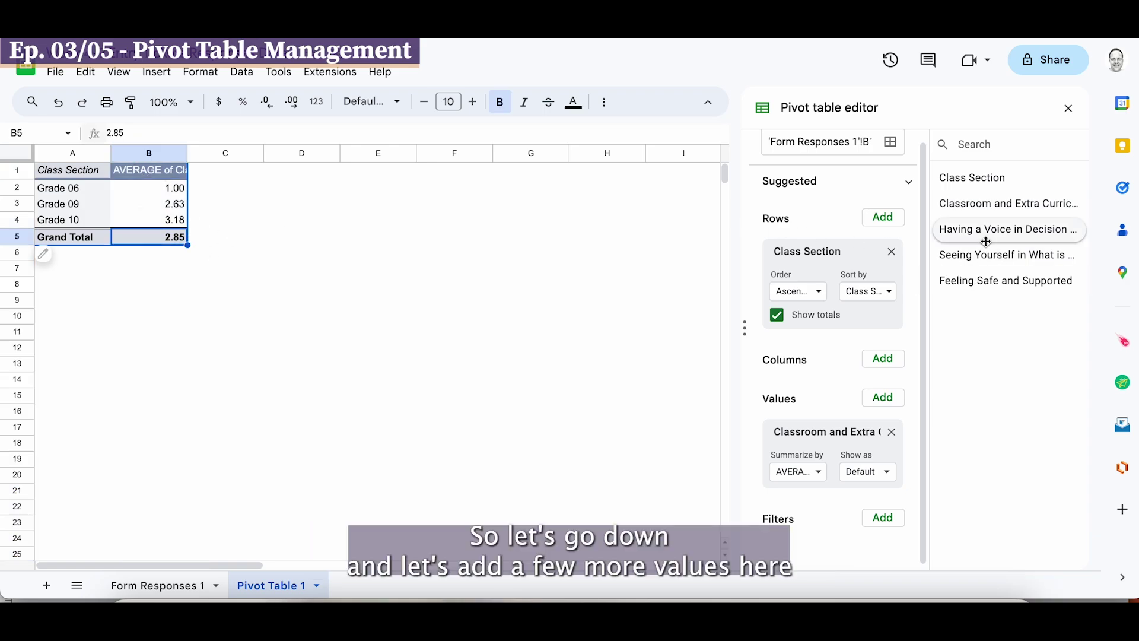
Add Having a Voice in Decision Making, Seeing Yourself in What is Taught at School, and Feeling Safe and Supported as pivot table values.
{"action": "left_click_drag", "start_coordinate": [982, 231], "coordinate": [807, 511]}
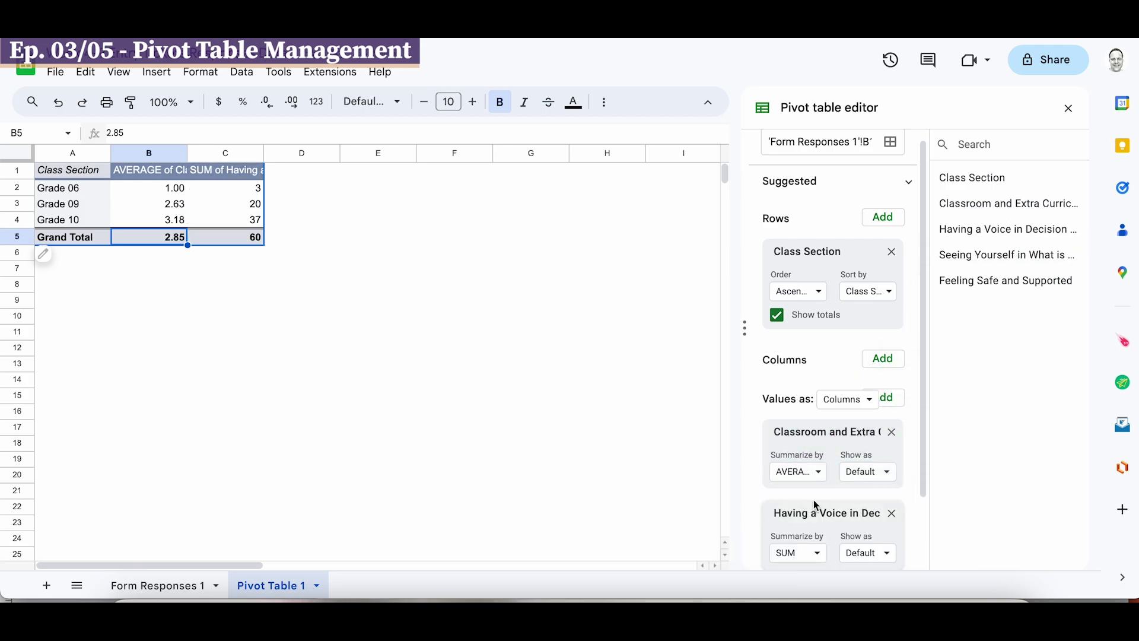
{"action": "scroll", "coordinate": [979, 273], "scroll_direction": "down", "scroll_amount": 3}
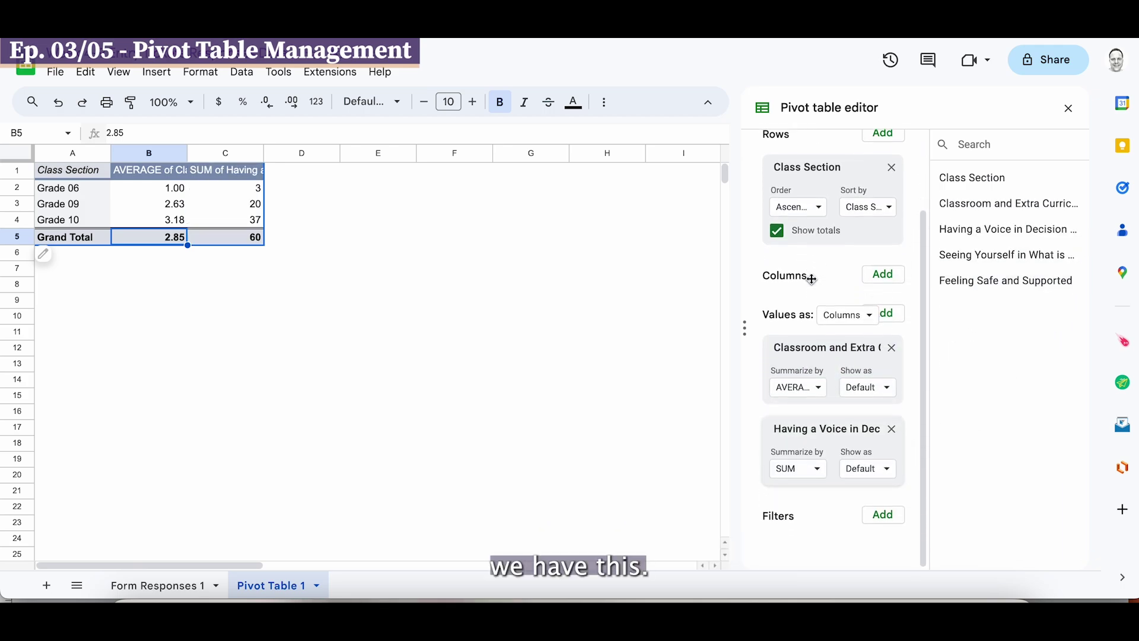
{"action": "left_click_drag", "start_coordinate": [983, 257], "coordinate": [828, 534]}
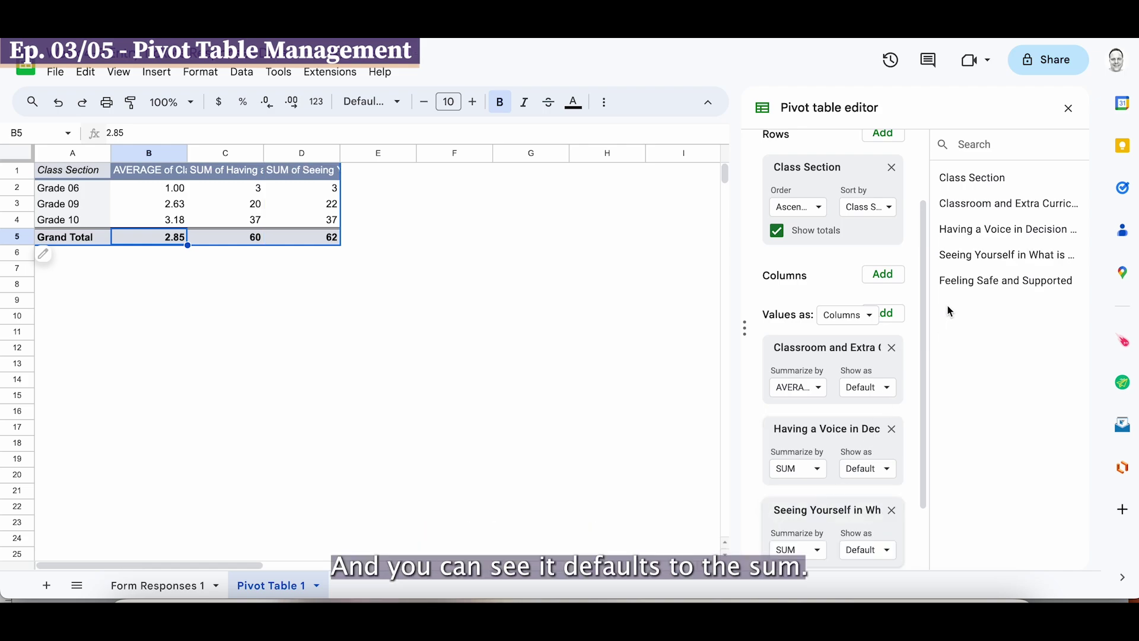
{"action": "scroll", "coordinate": [950, 311], "scroll_direction": "down", "scroll_amount": 3}
{"action": "left_click_drag", "start_coordinate": [992, 288], "coordinate": [819, 513]}
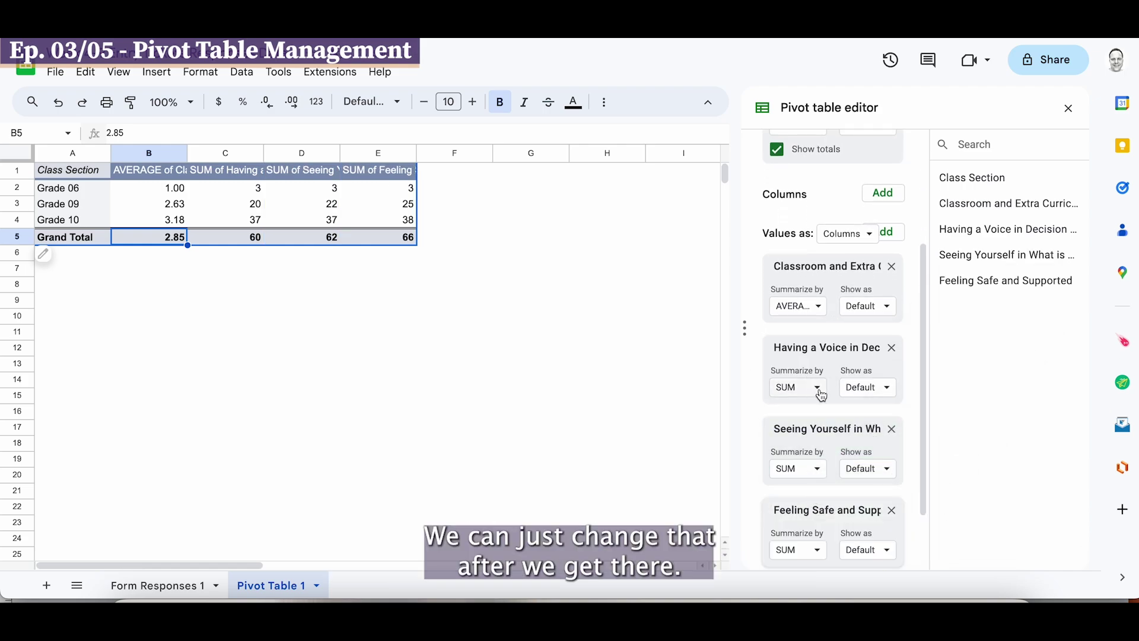
Summarize the Having a Voice, Seeing Yourself, and Feeling Safe and Supported value fields by AVERAGE.
{"action": "left_click", "coordinate": [819, 389]}
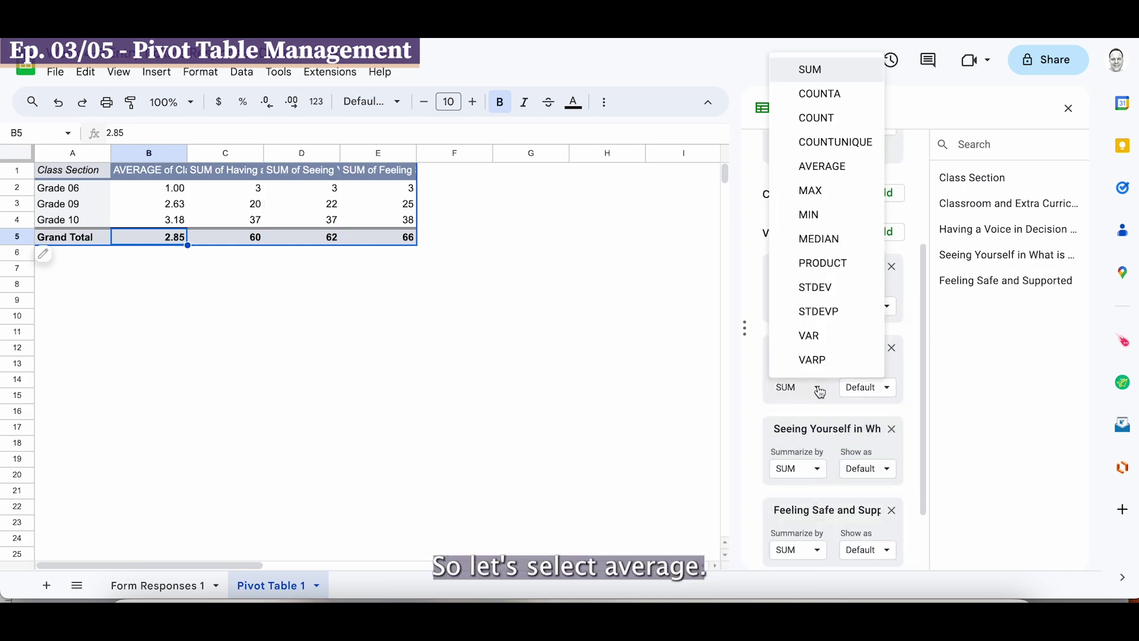
{"action": "left_click", "coordinate": [840, 176]}
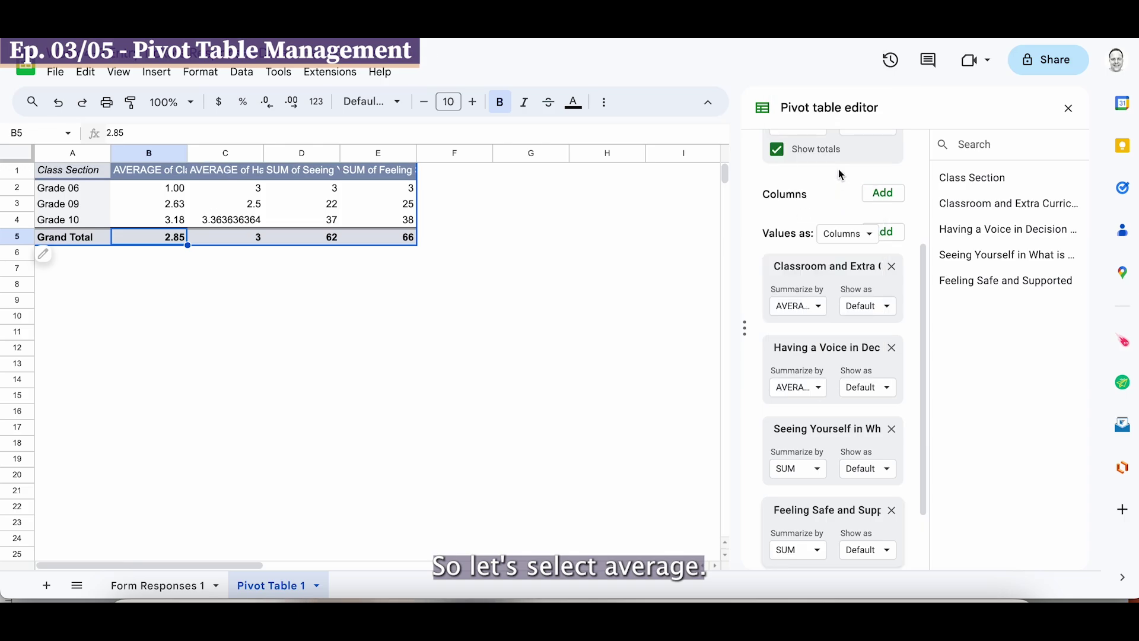
{"action": "left_click", "coordinate": [807, 469]}
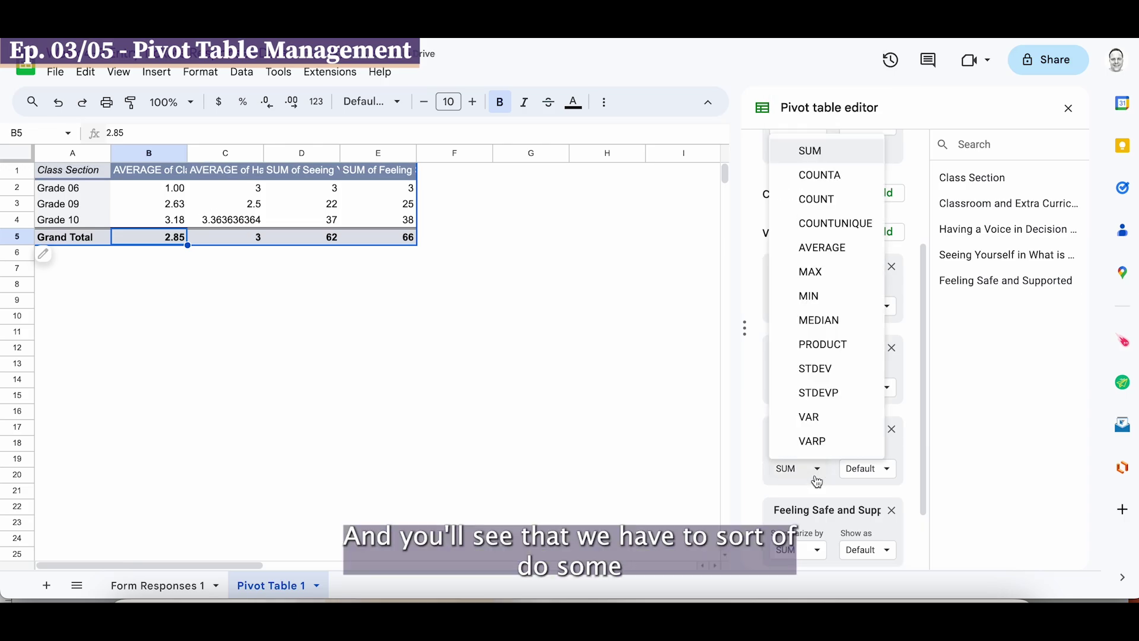
{"action": "left_click", "coordinate": [825, 249]}
{"action": "left_click", "coordinate": [814, 556]}
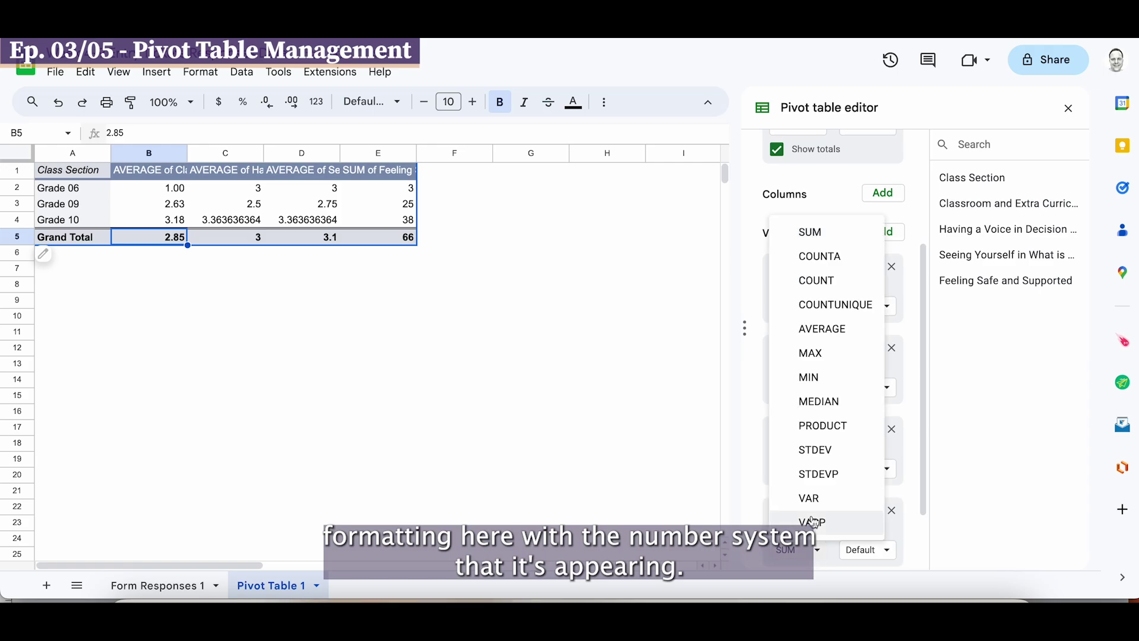
{"action": "left_click", "coordinate": [817, 328]}
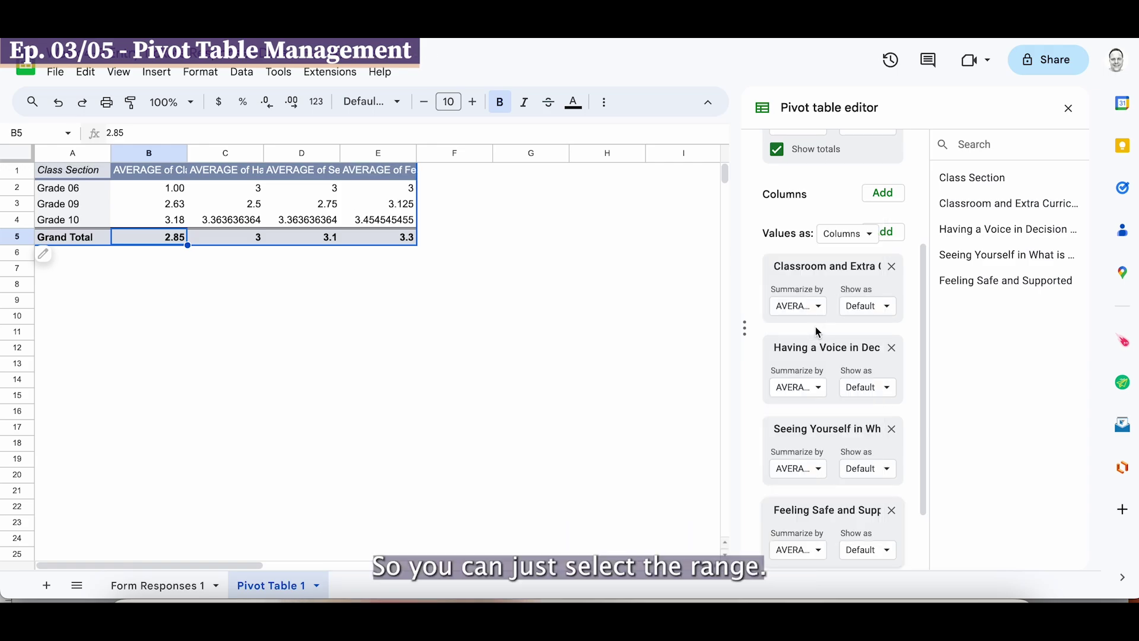
Format the averages in columns C to E to two decimal places.
{"action": "left_click", "coordinate": [210, 169]}
{"action": "left_click", "coordinate": [213, 155]}
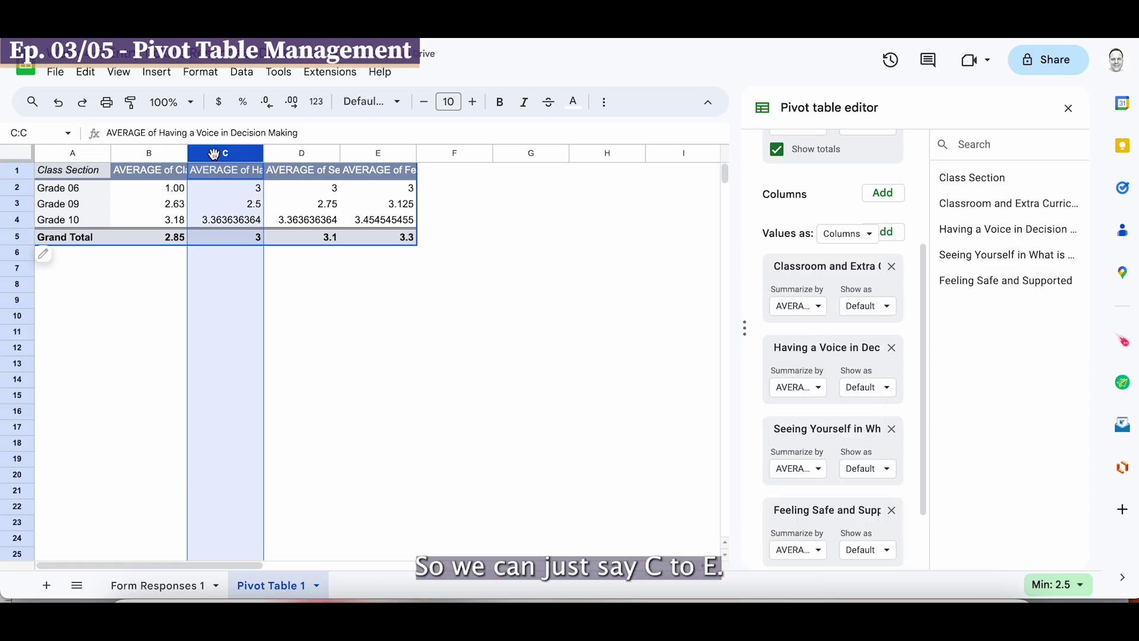
{"action": "left_click", "coordinate": [378, 149], "text": "shift"}
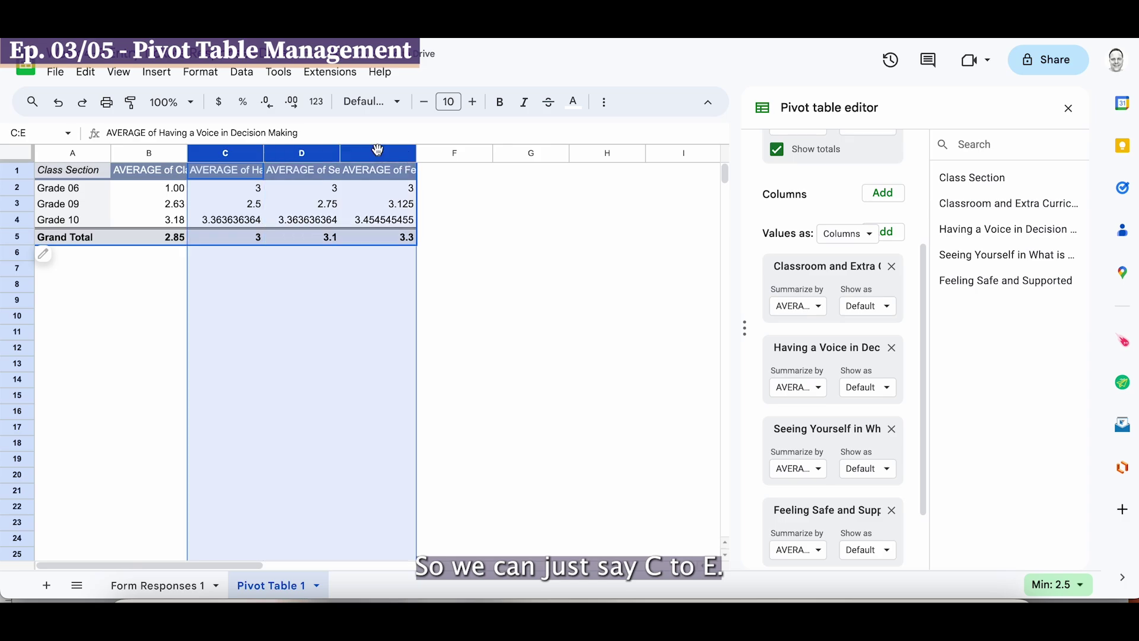
{"action": "left_click", "coordinate": [267, 103]}
{"action": "left_click", "coordinate": [293, 103]}
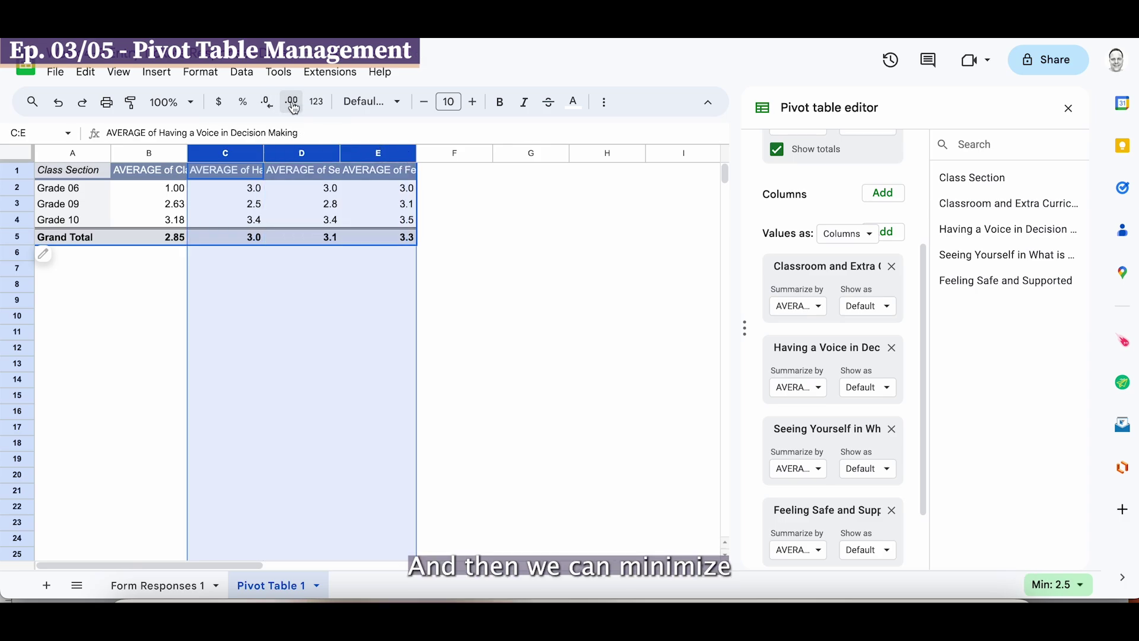
{"action": "left_click", "coordinate": [293, 104]}
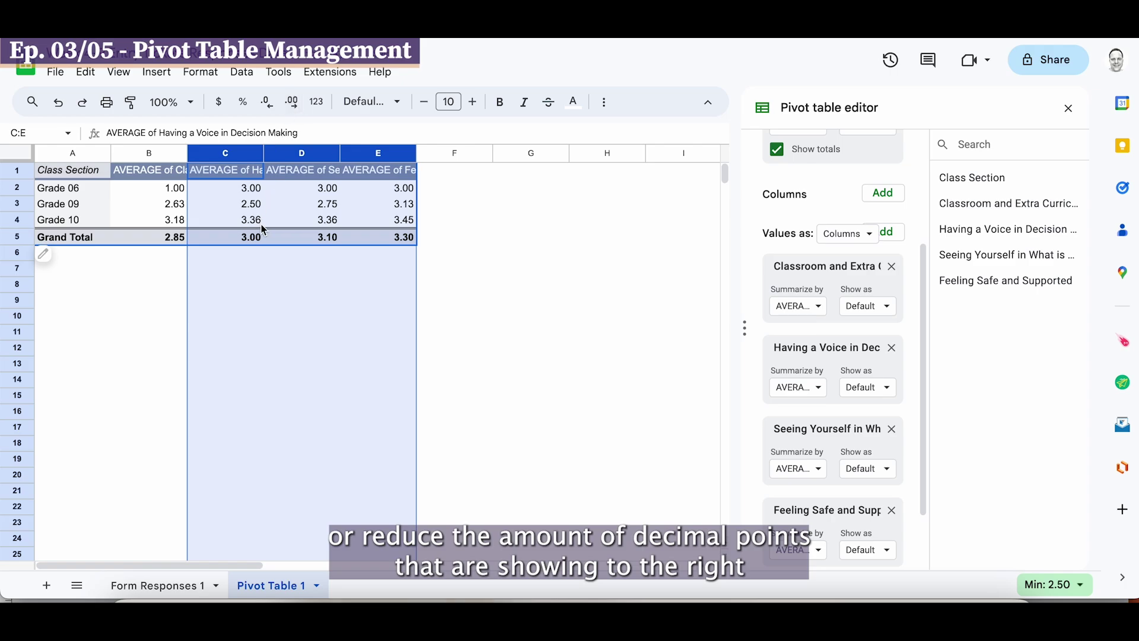
Inspect the Grand Total row's average for each of the four survey questions in columns B to E.
{"action": "left_click", "coordinate": [255, 240]}
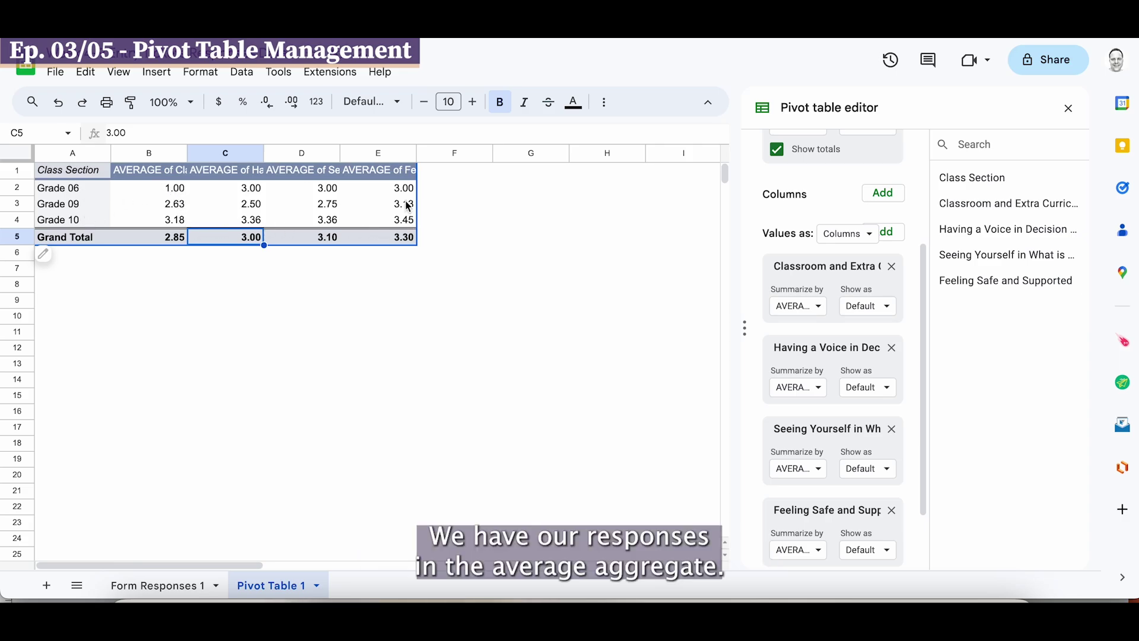
{"action": "left_click", "coordinate": [175, 240]}
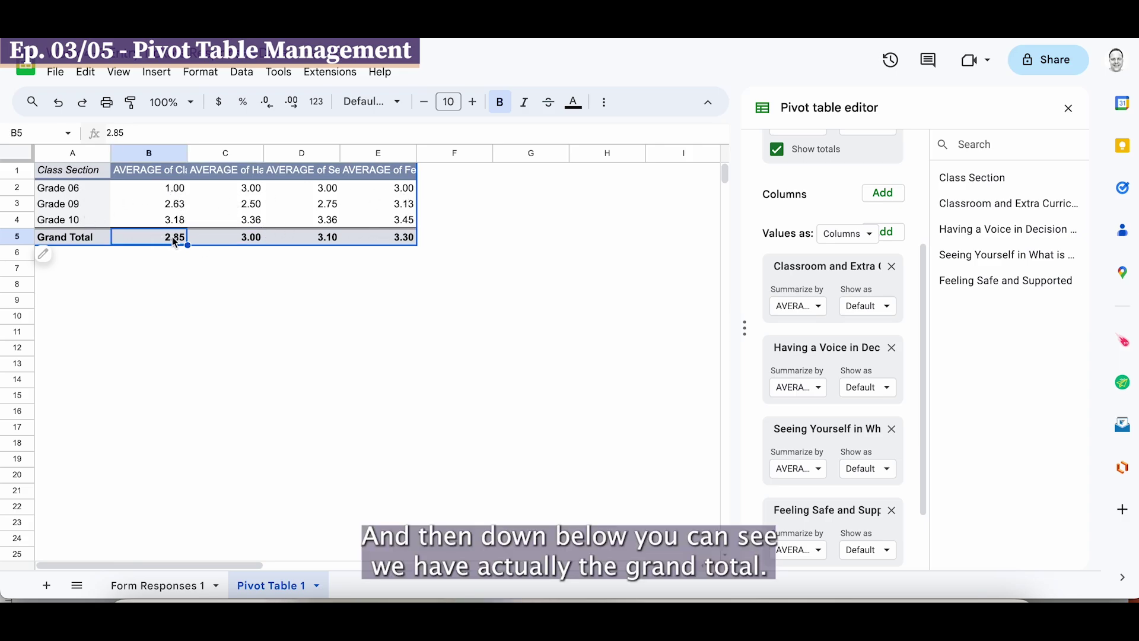
{"action": "left_click", "coordinate": [217, 240]}
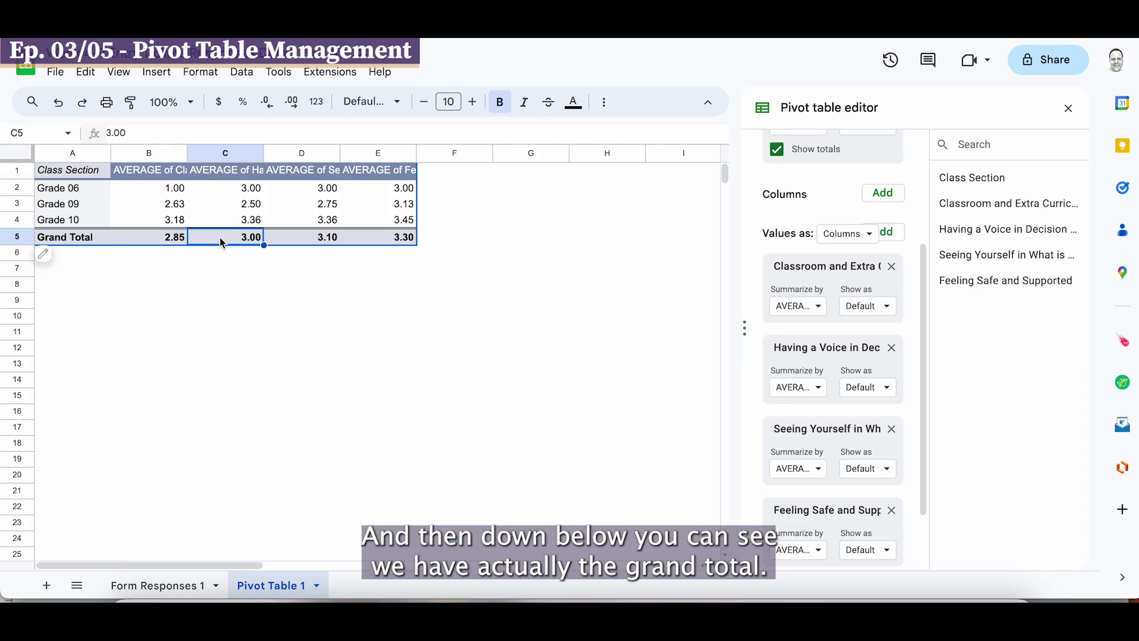
{"action": "left_click", "coordinate": [295, 241]}
{"action": "left_click", "coordinate": [372, 241]}
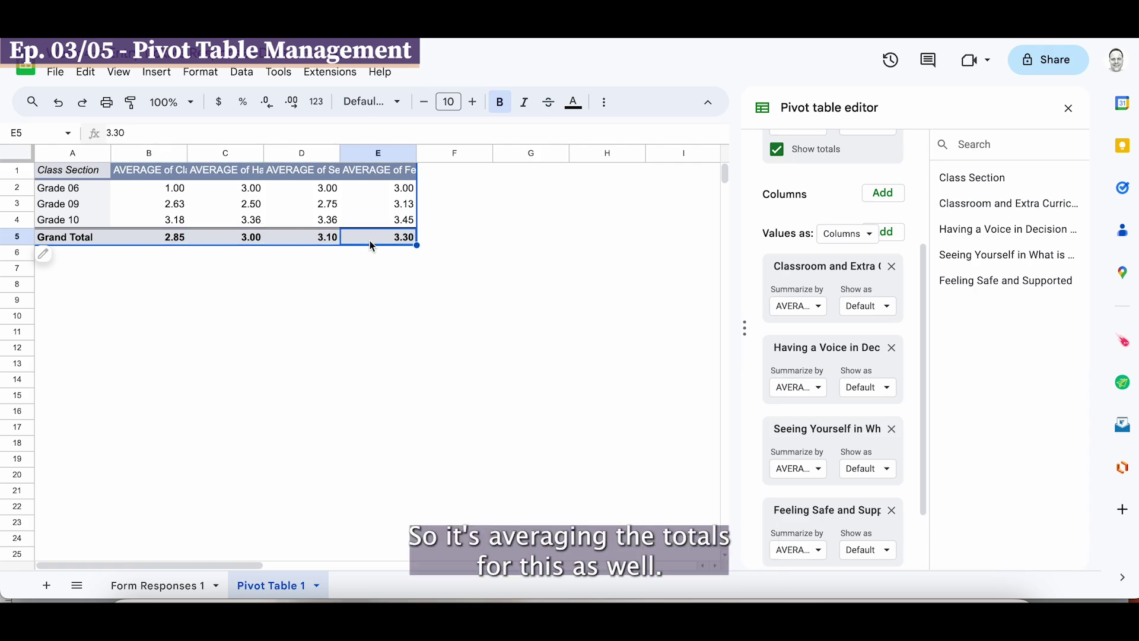
{"action": "left_click", "coordinate": [167, 240]}
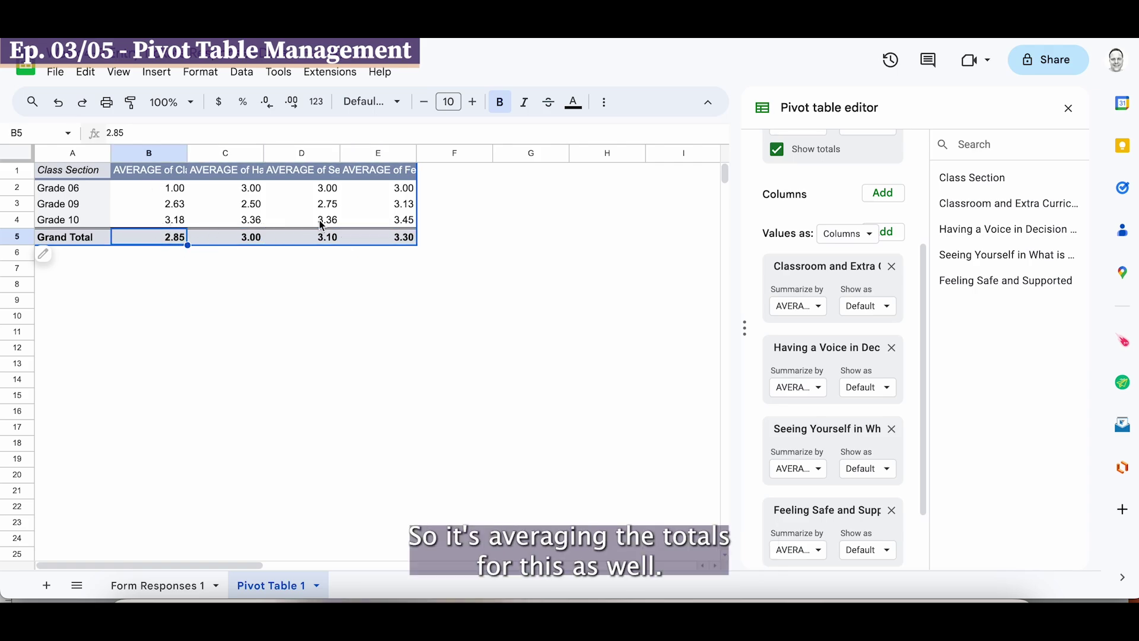
Hide the totals for the Class Section row grouping and show them again.
{"action": "scroll", "coordinate": [878, 267], "scroll_direction": "up", "scroll_amount": 3}
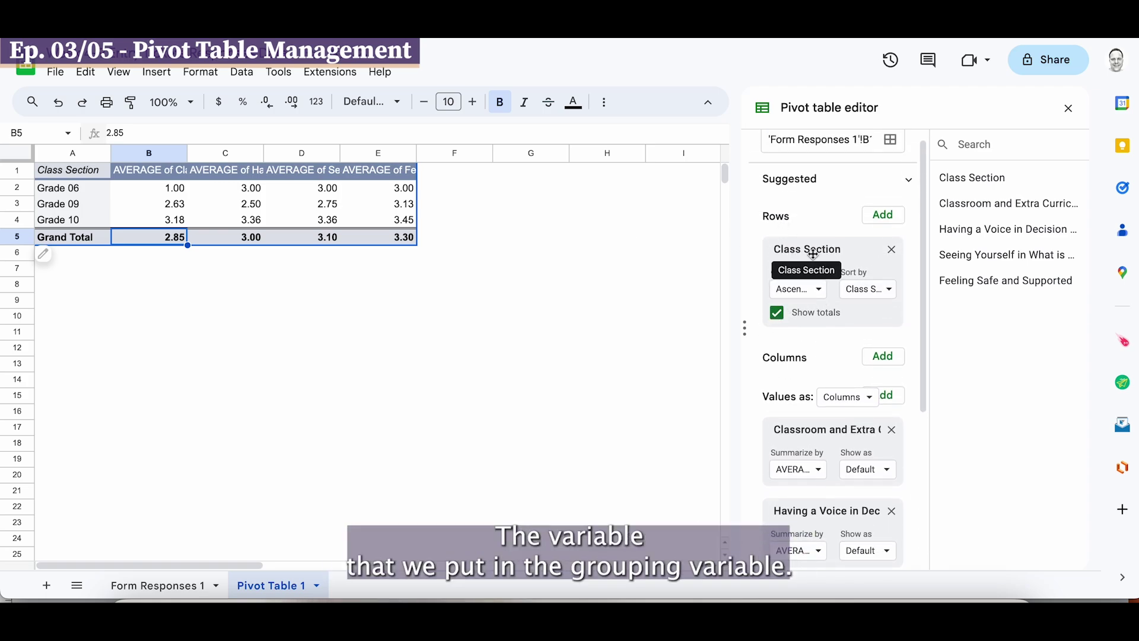
{"action": "left_click", "coordinate": [779, 316]}
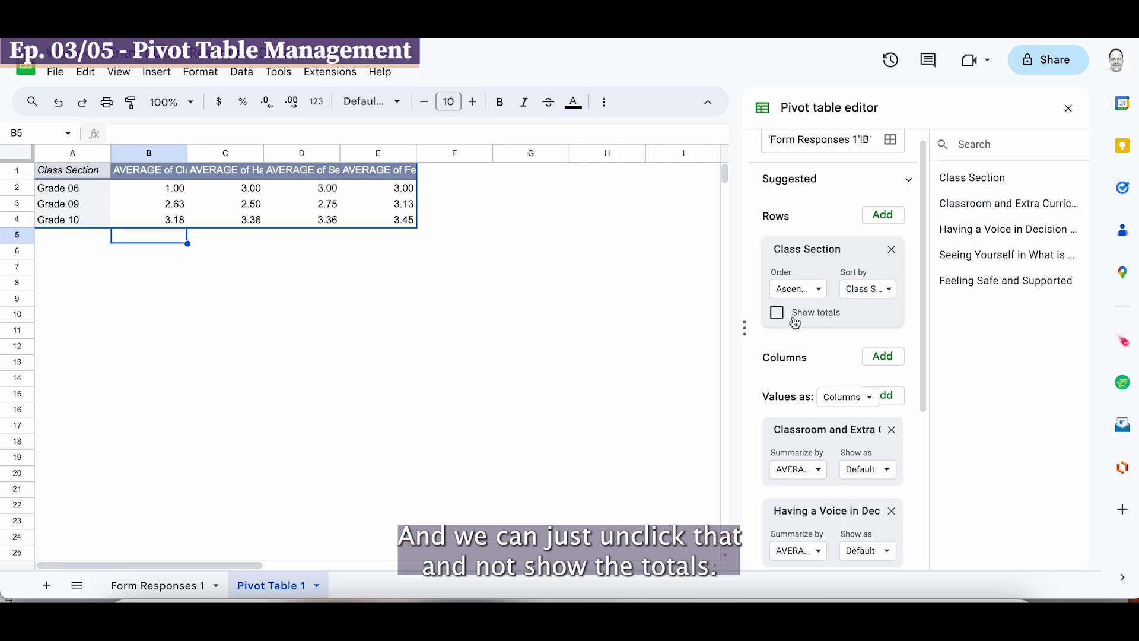
{"action": "left_click", "coordinate": [779, 317]}
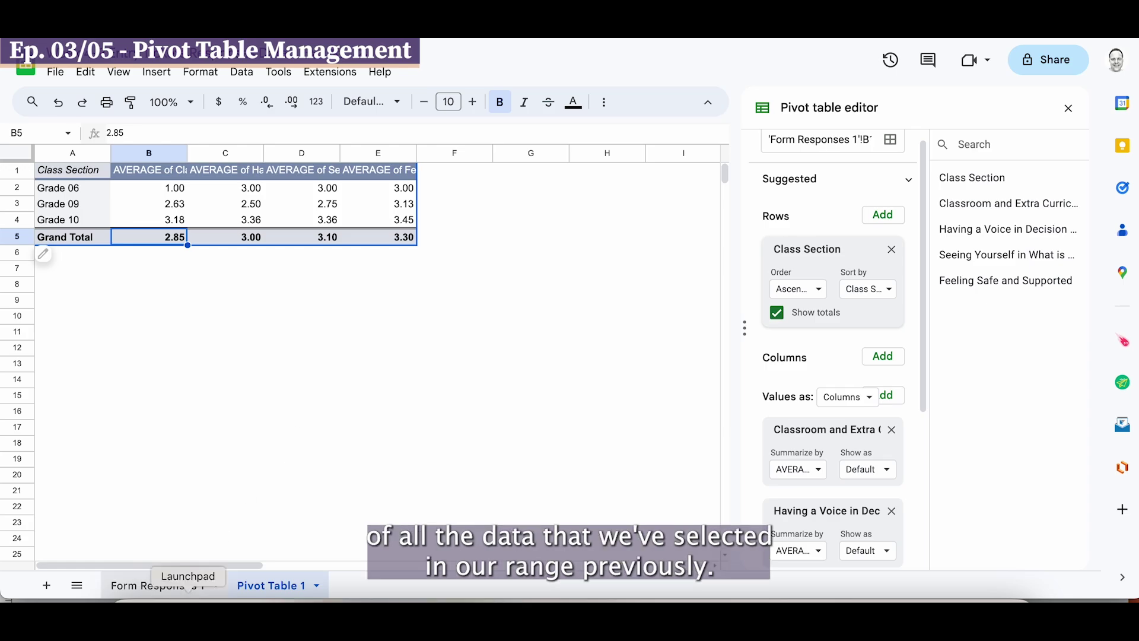
Check the source data range in Form Responses 1 and return to the Pivot Table 1 sheet.
{"action": "left_click", "coordinate": [185, 586]}
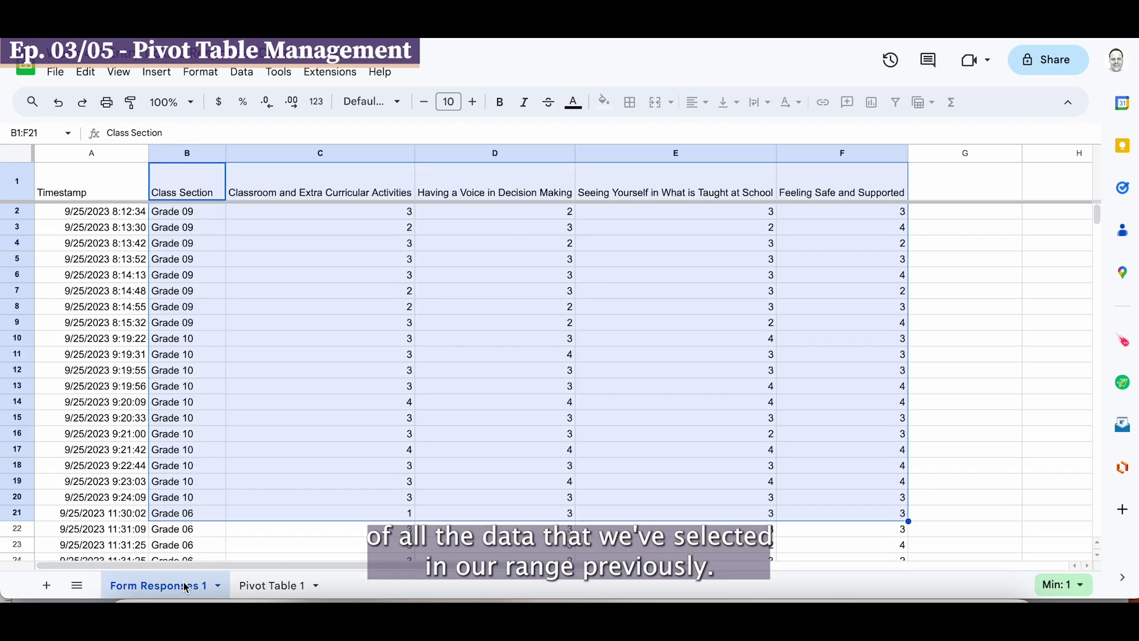
{"action": "left_click", "coordinate": [281, 587]}
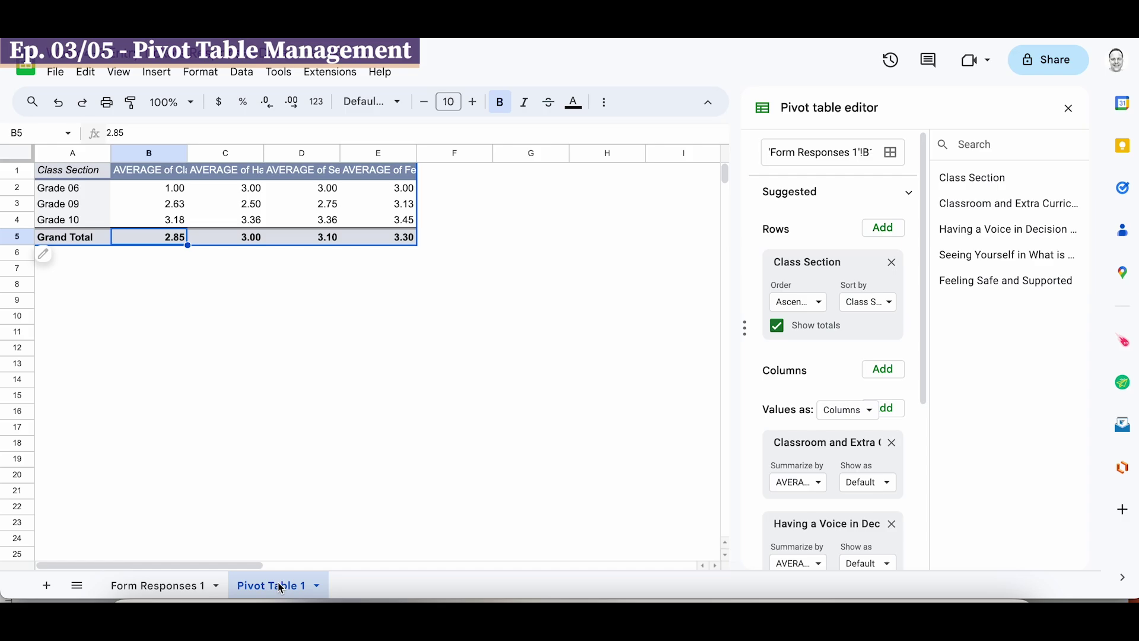